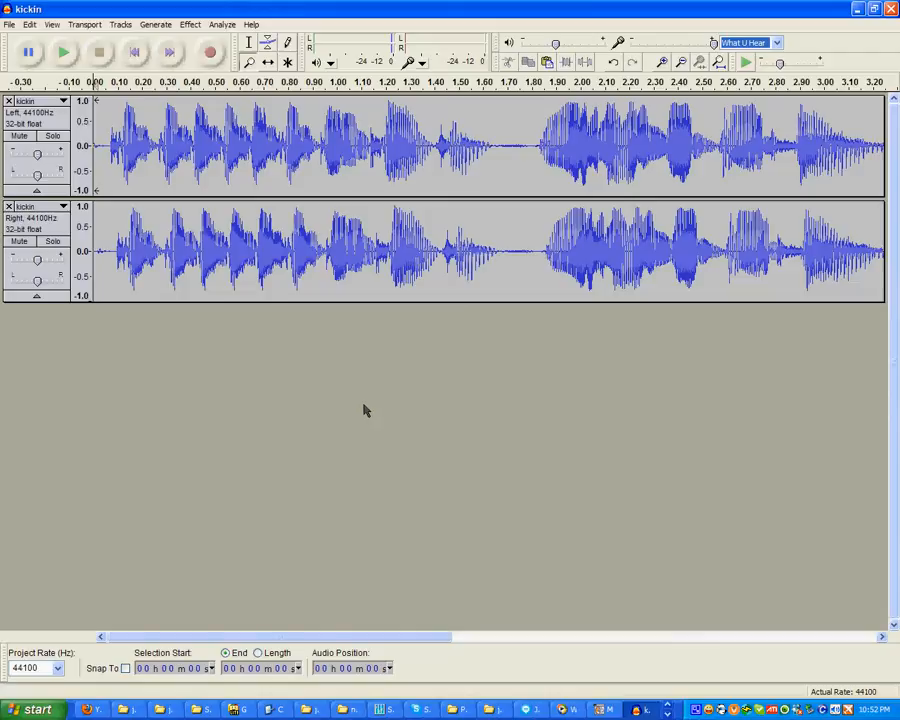
Play both kickin tracks from the beginning, stop playback, and return to the start of the timeline
{"action": "left_click", "coordinate": [63, 55]}
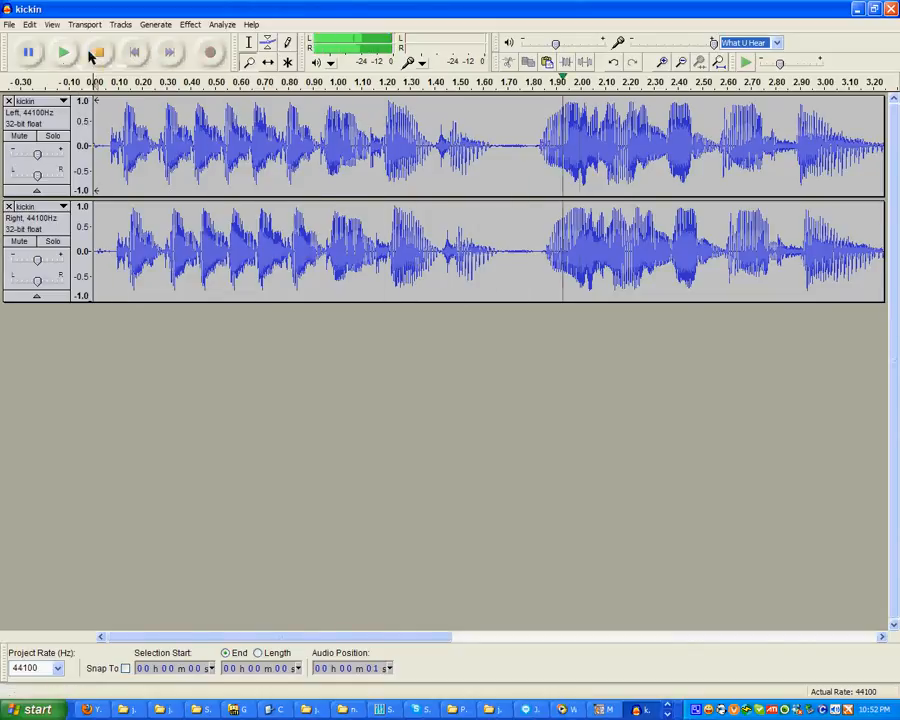
{"action": "left_click", "coordinate": [100, 55]}
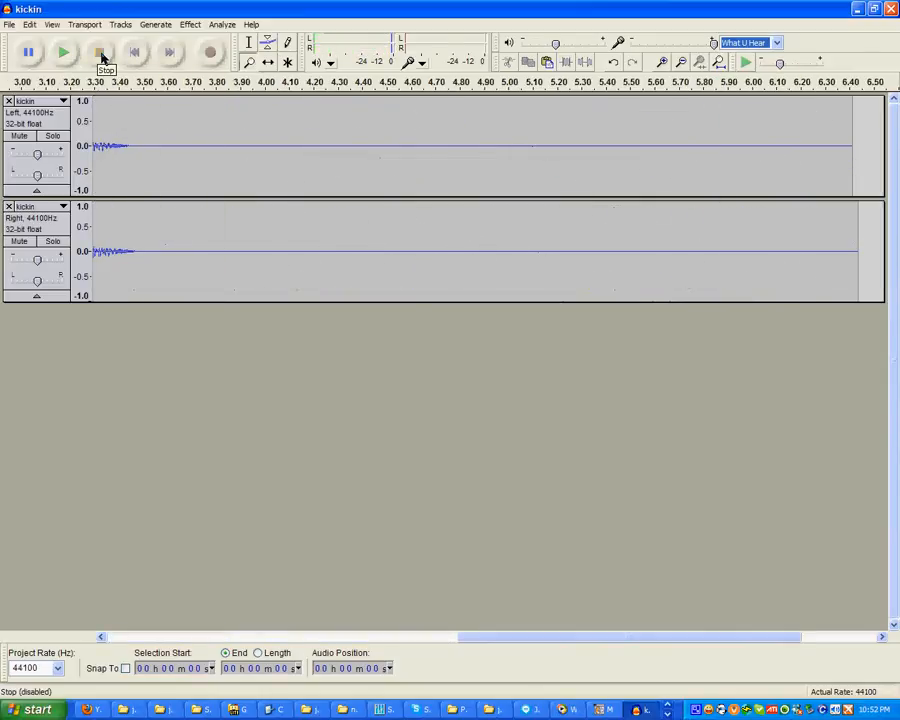
{"action": "left_click_drag", "start_coordinate": [462, 636], "coordinate": [102, 631]}
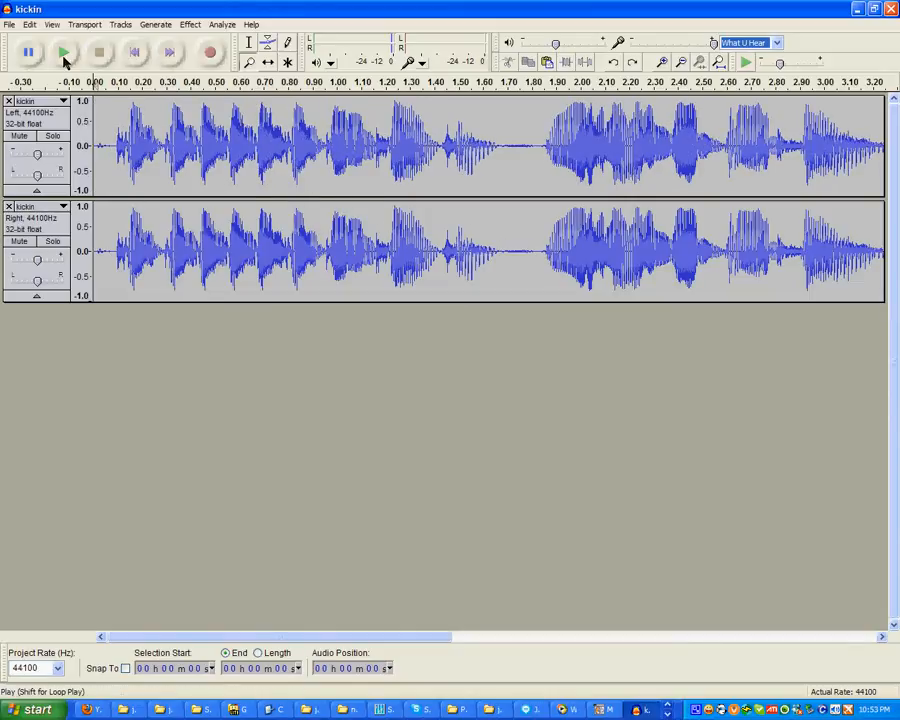
Switch to the Selection tool and listen to both tracks again from near the start, returning to the beginning after stopping
{"action": "left_click", "coordinate": [249, 44]}
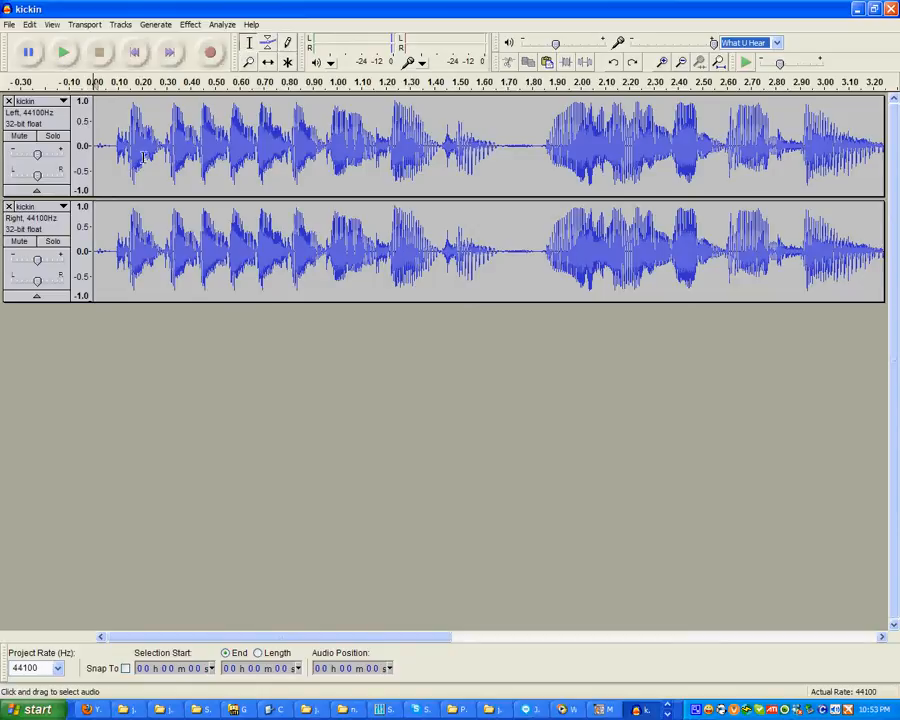
{"action": "left_click", "coordinate": [66, 54]}
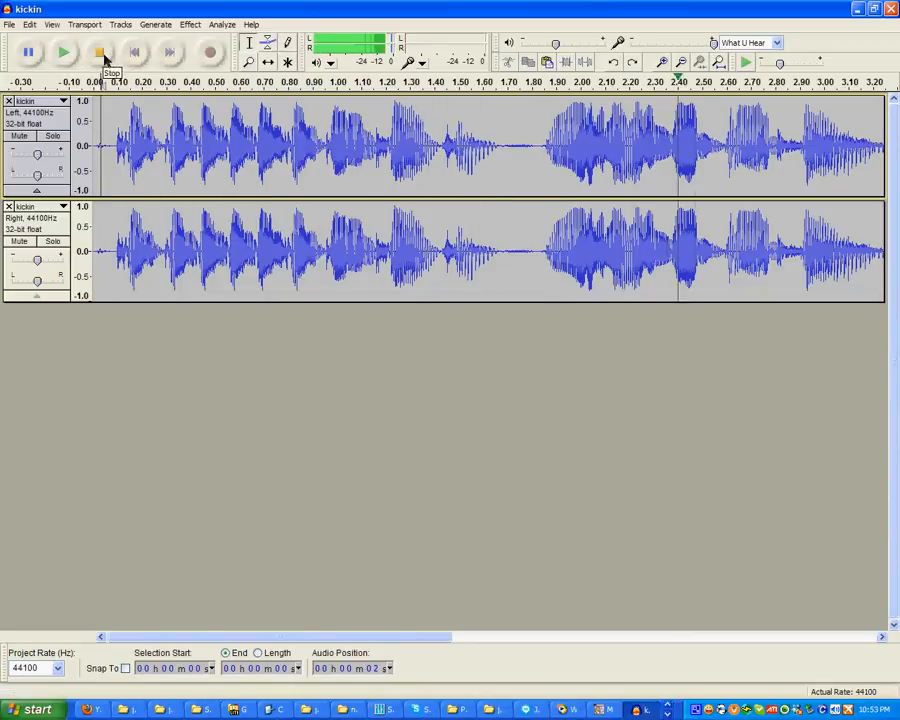
{"action": "left_click", "coordinate": [104, 57]}
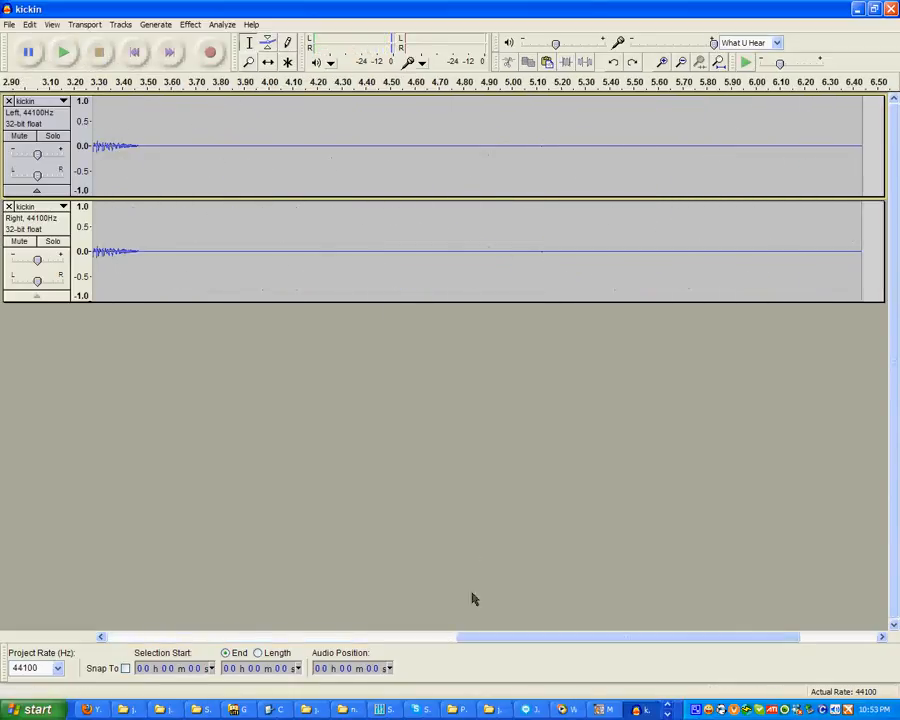
{"action": "left_click_drag", "start_coordinate": [476, 636], "coordinate": [110, 583]}
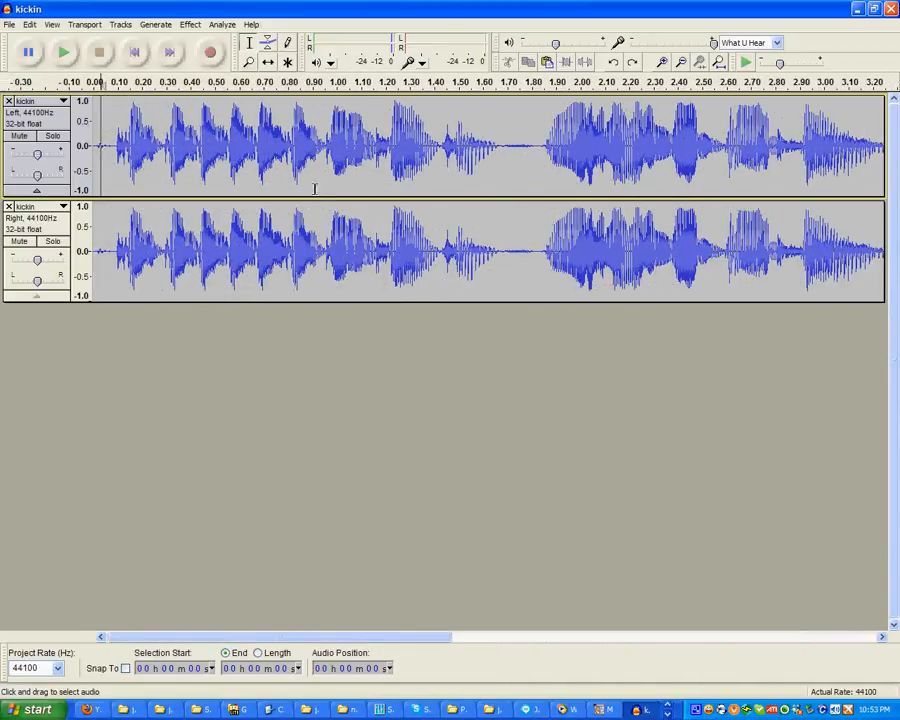
Zoom in on the opening syllables and examine where each one begins, working back to the start of the audio
{"action": "left_click", "coordinate": [248, 62]}
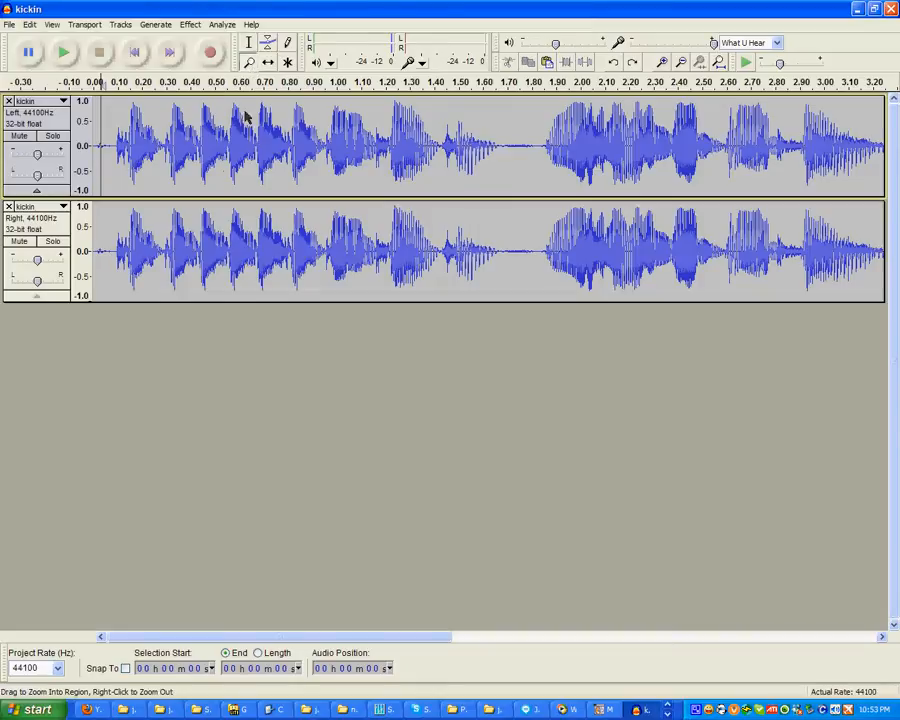
{"action": "left_click", "coordinate": [221, 177]}
{"action": "left_click", "coordinate": [235, 205]}
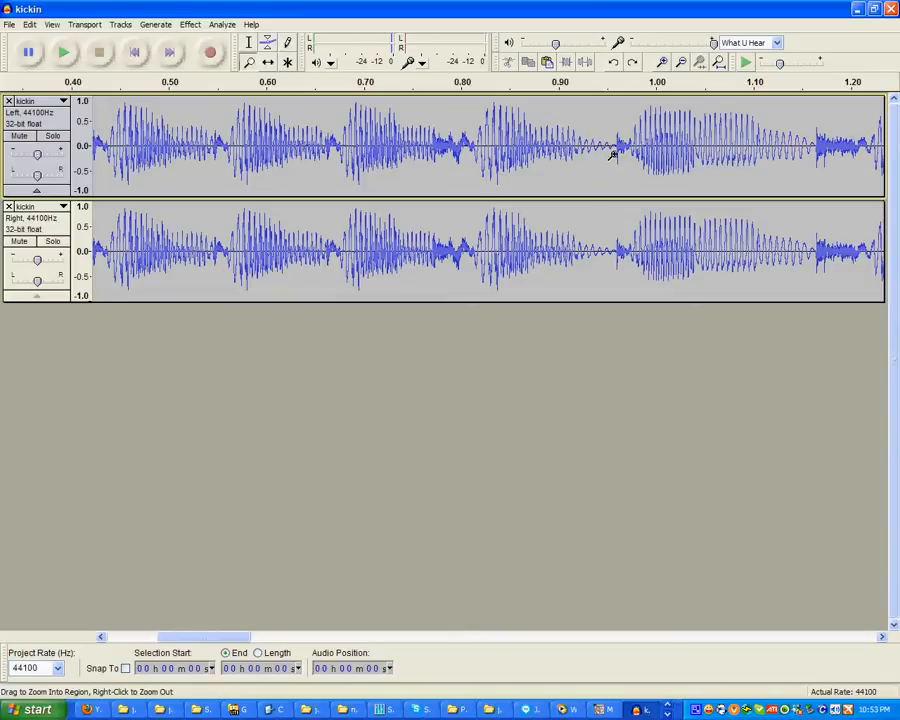
{"action": "left_click", "coordinate": [247, 40]}
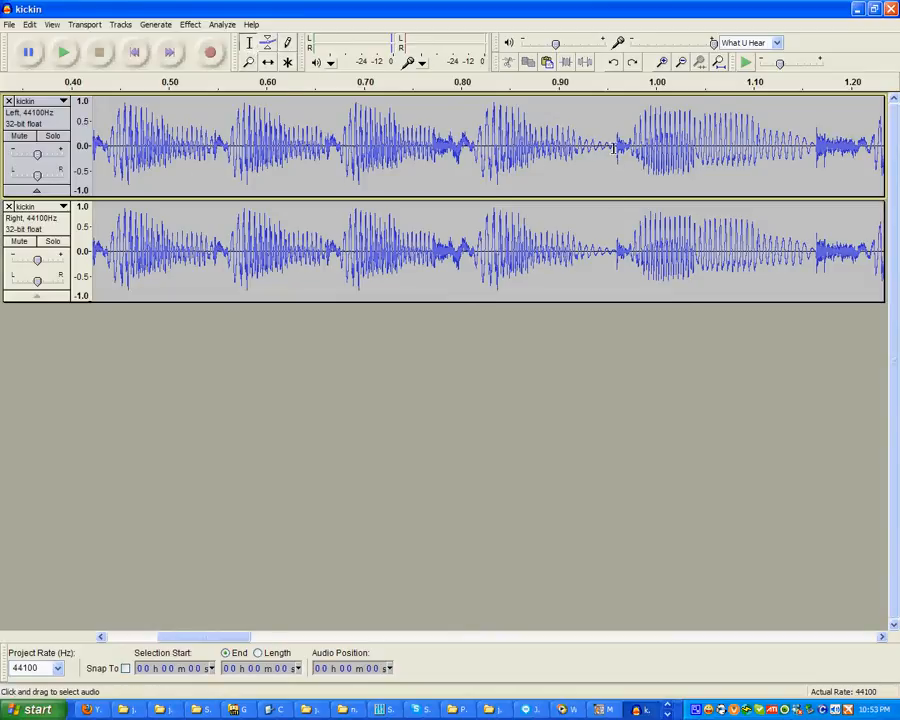
{"action": "left_click", "coordinate": [433, 140]}
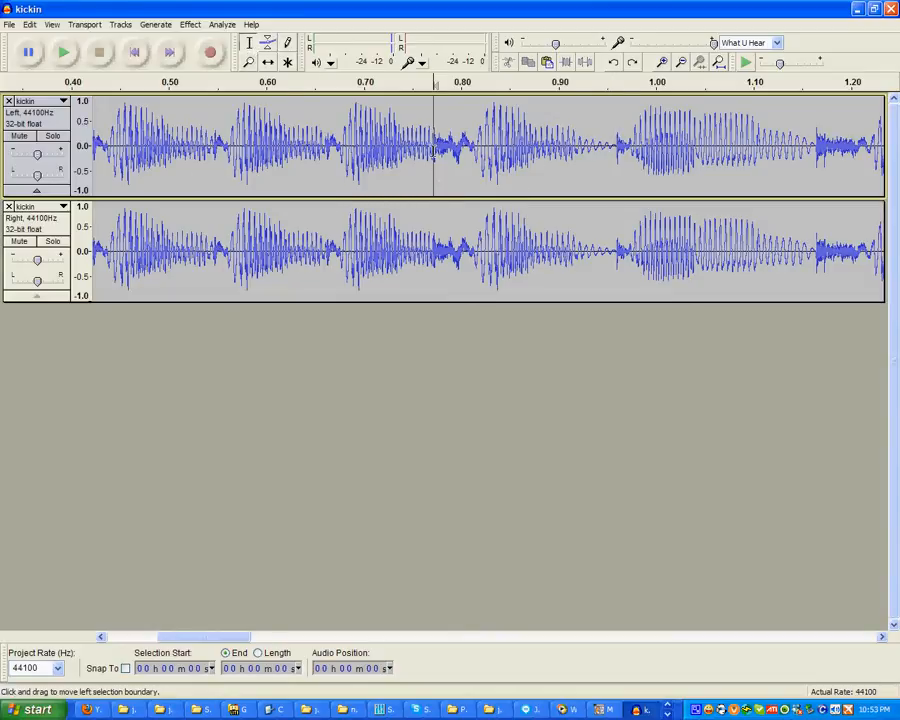
{"action": "left_click", "coordinate": [328, 148]}
{"action": "left_click", "coordinate": [217, 148]}
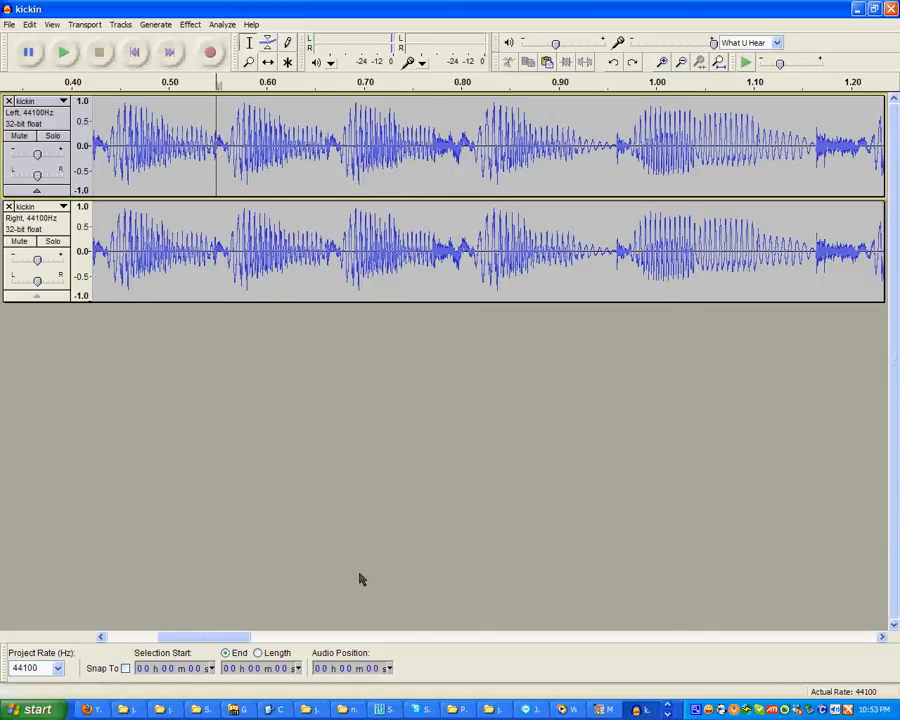
{"action": "left_click_drag", "start_coordinate": [223, 639], "coordinate": [163, 640]}
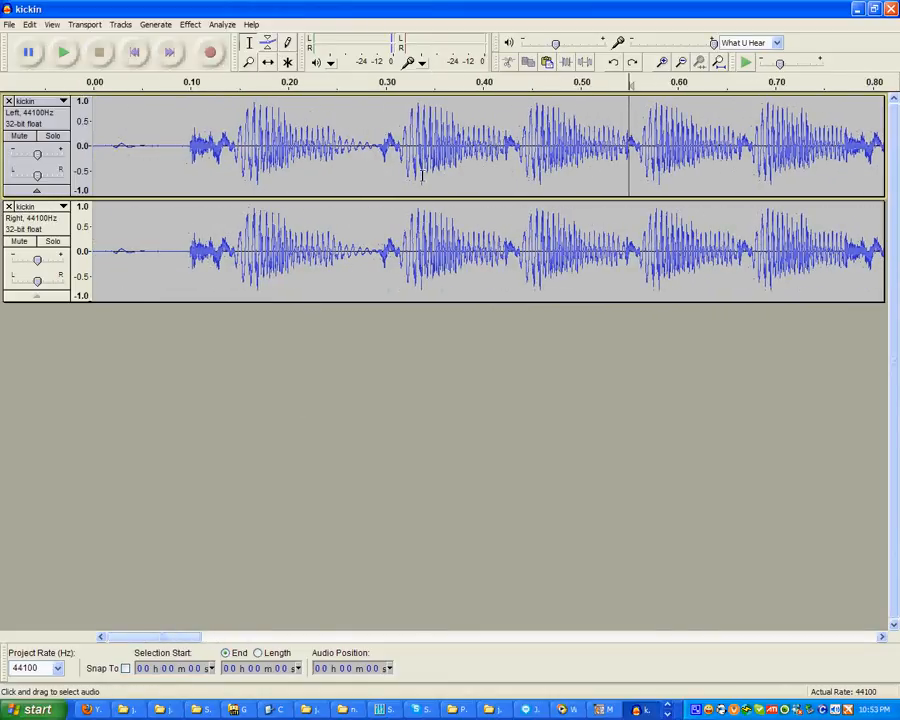
Select the first syllable across both tracks, from about 0.10 to 0.29 s, and play it
{"action": "left_click", "coordinate": [192, 147]}
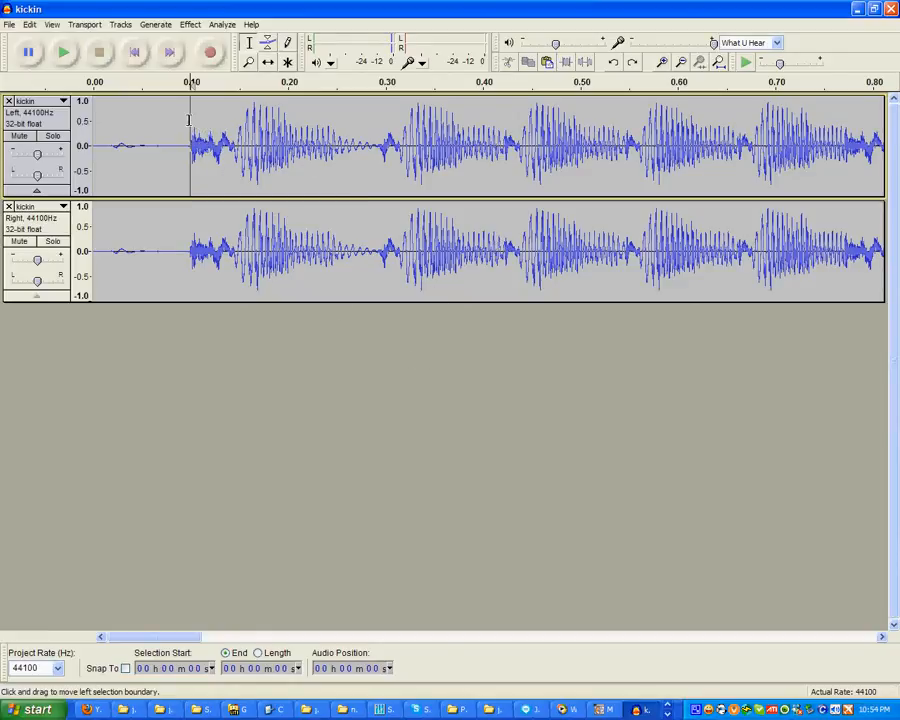
{"action": "left_click_drag", "start_coordinate": [187, 120], "coordinate": [380, 229]}
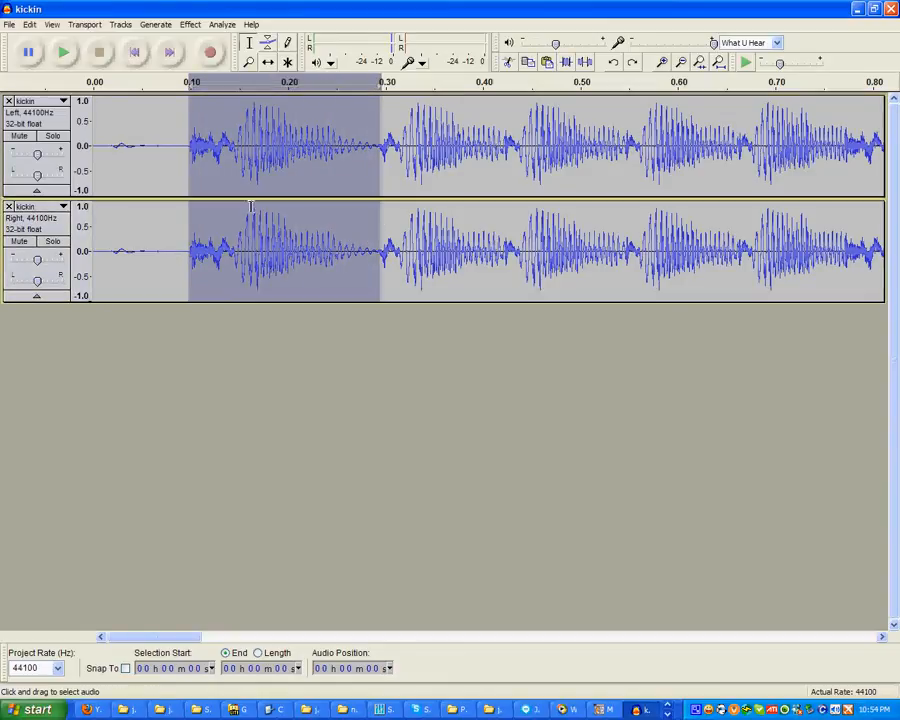
{"action": "left_click", "coordinate": [68, 60]}
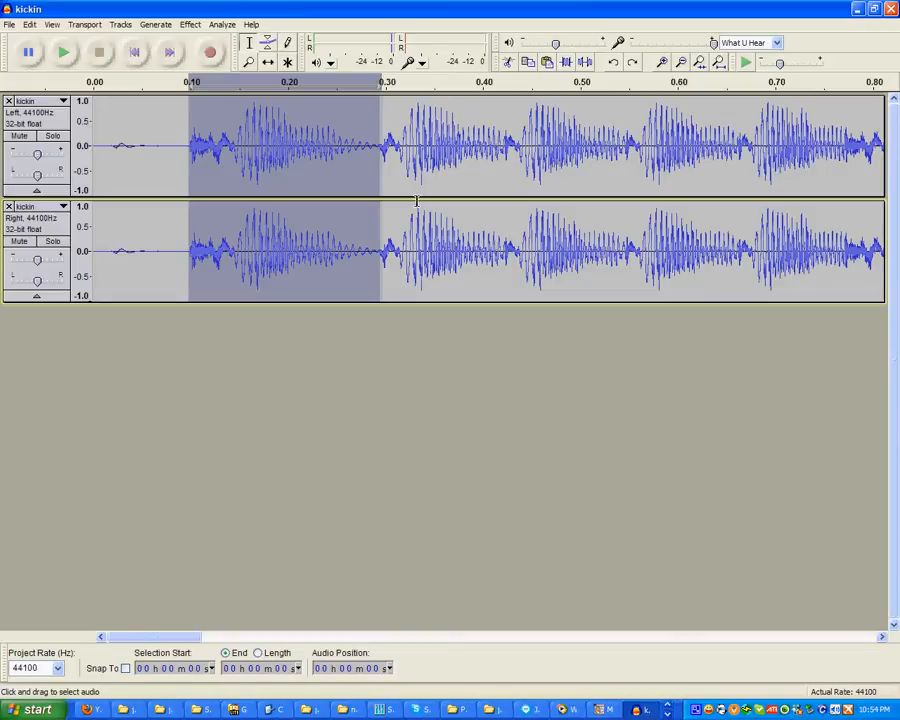
Apply the Repeat effect to the selected first syllable with 6 repetitions
{"action": "left_click", "coordinate": [193, 25]}
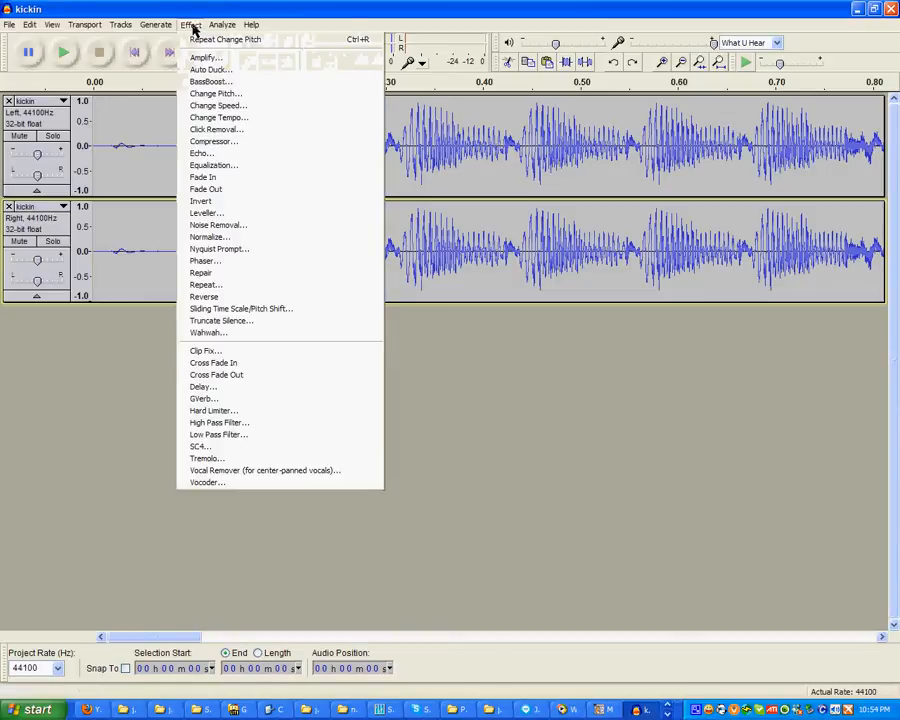
{"action": "left_click", "coordinate": [227, 285]}
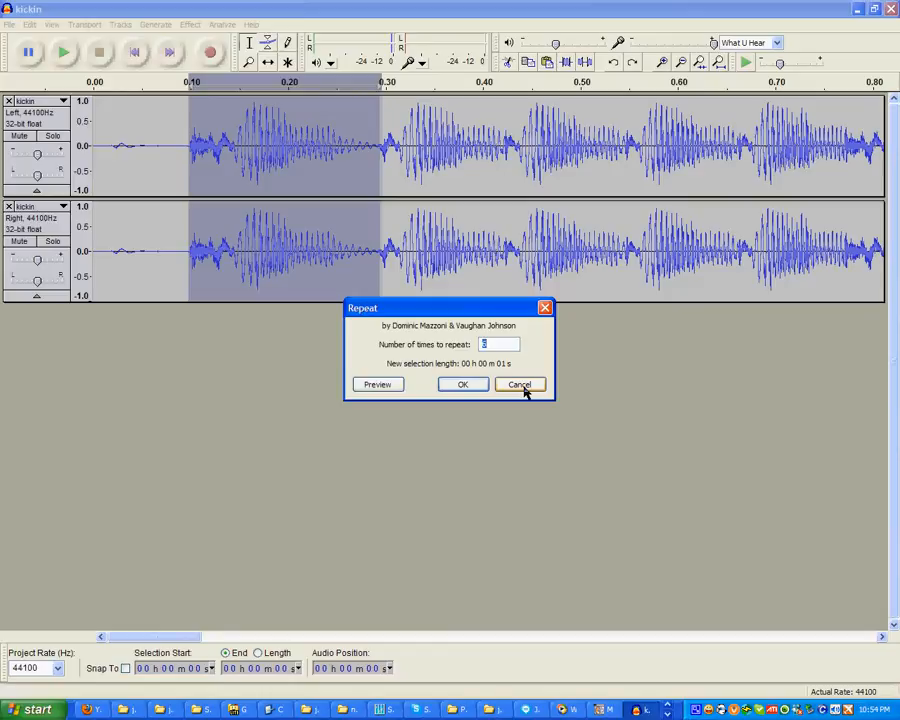
{"action": "left_click", "coordinate": [460, 391]}
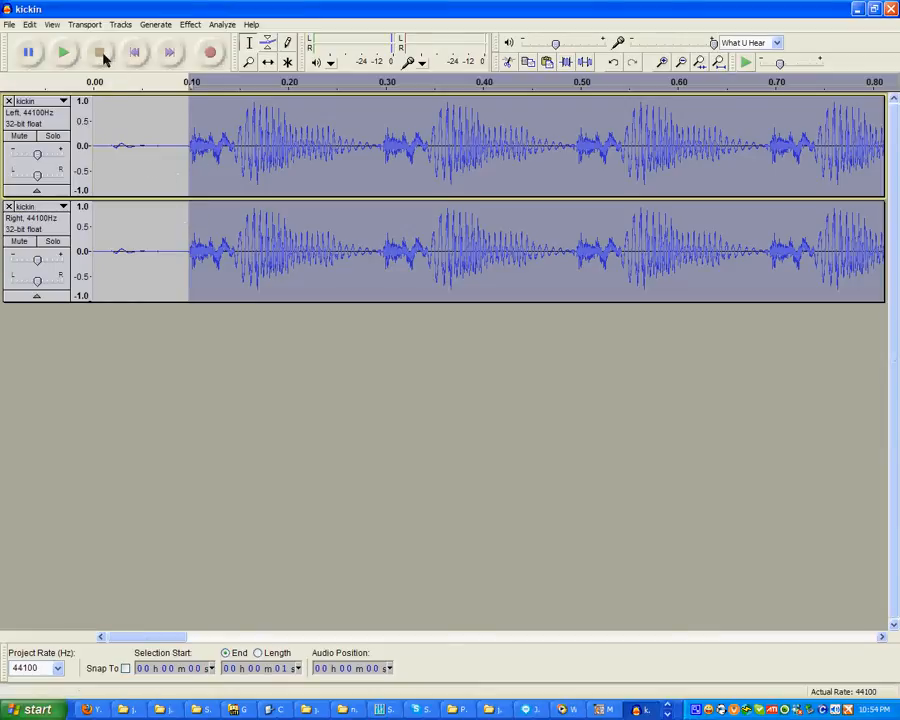
Listen to the repeated syllables from just before the first one, stop playback, and return to the start
{"action": "left_click", "coordinate": [157, 152]}
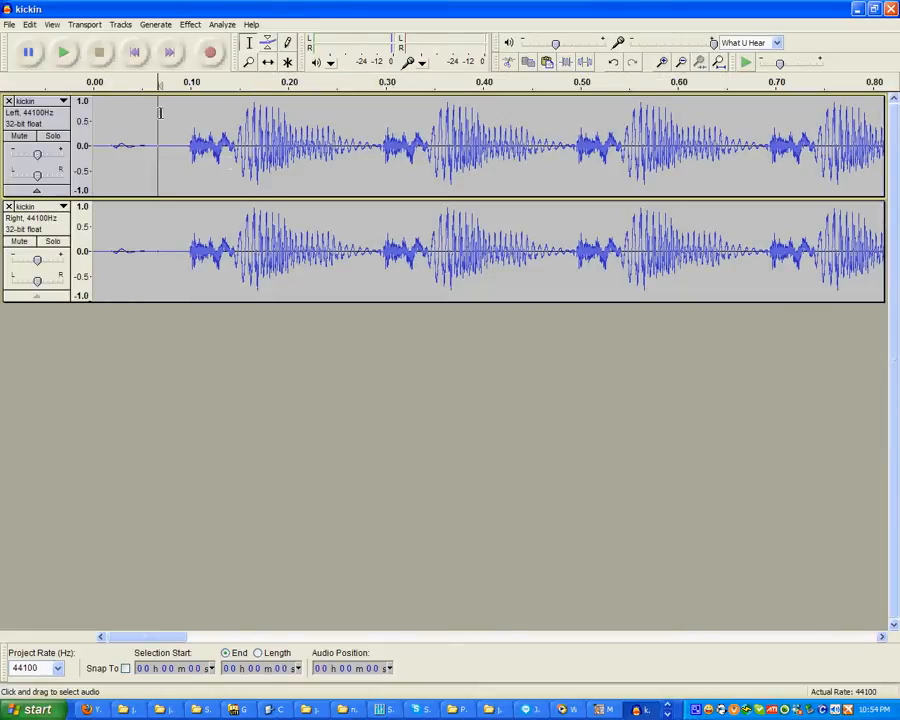
{"action": "left_click", "coordinate": [66, 56]}
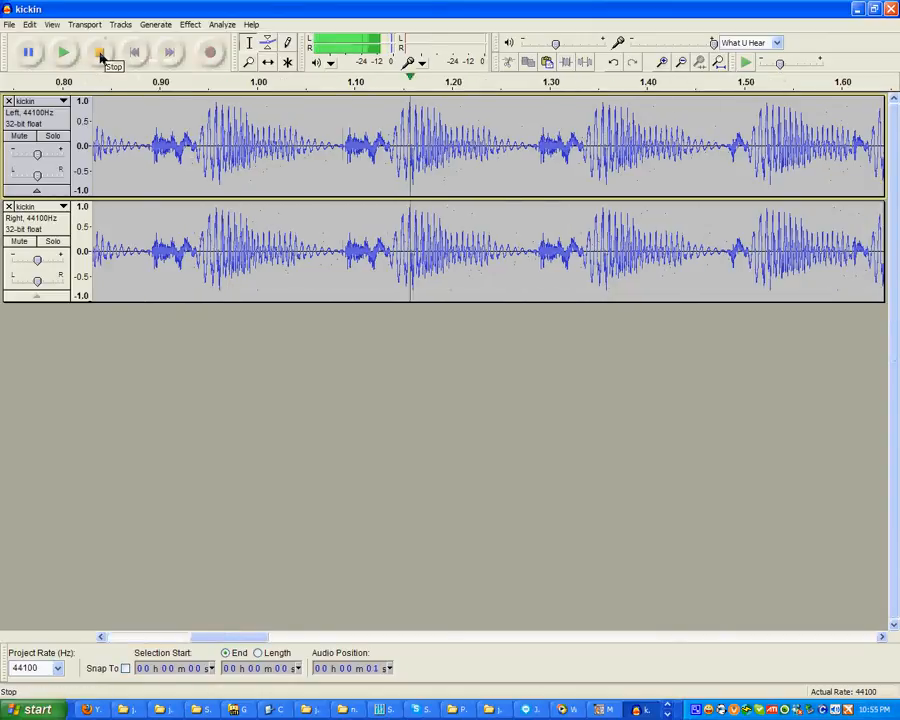
{"action": "left_click", "coordinate": [99, 53]}
{"action": "left_click_drag", "start_coordinate": [221, 638], "coordinate": [136, 640]}
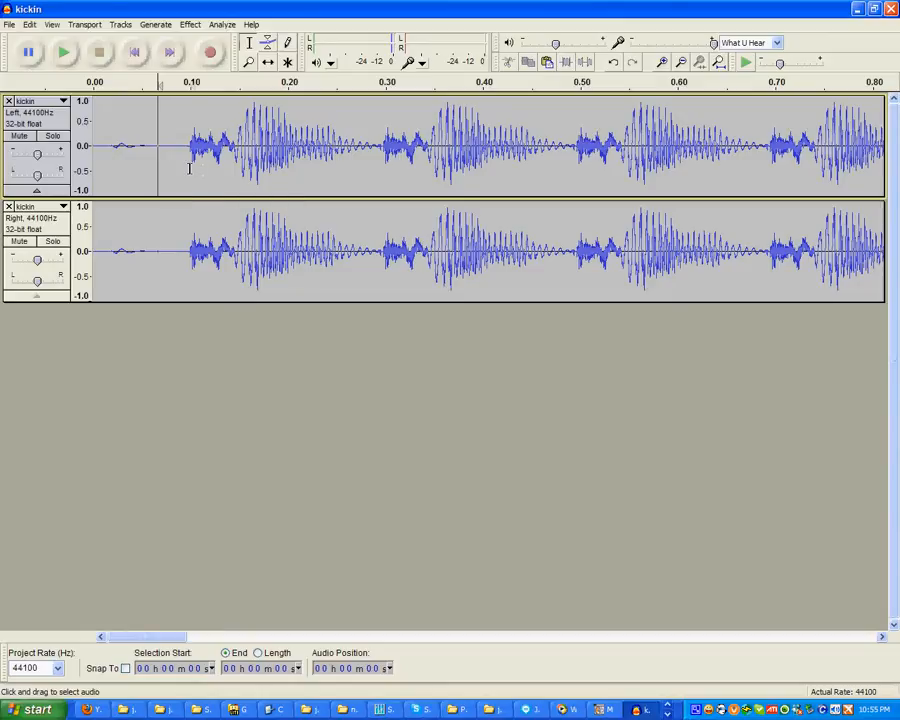
Select the second copy of the syllable in both tracks, from about 0.30 to 0.49 s
{"action": "left_click_drag", "start_coordinate": [190, 166], "coordinate": [318, 212]}
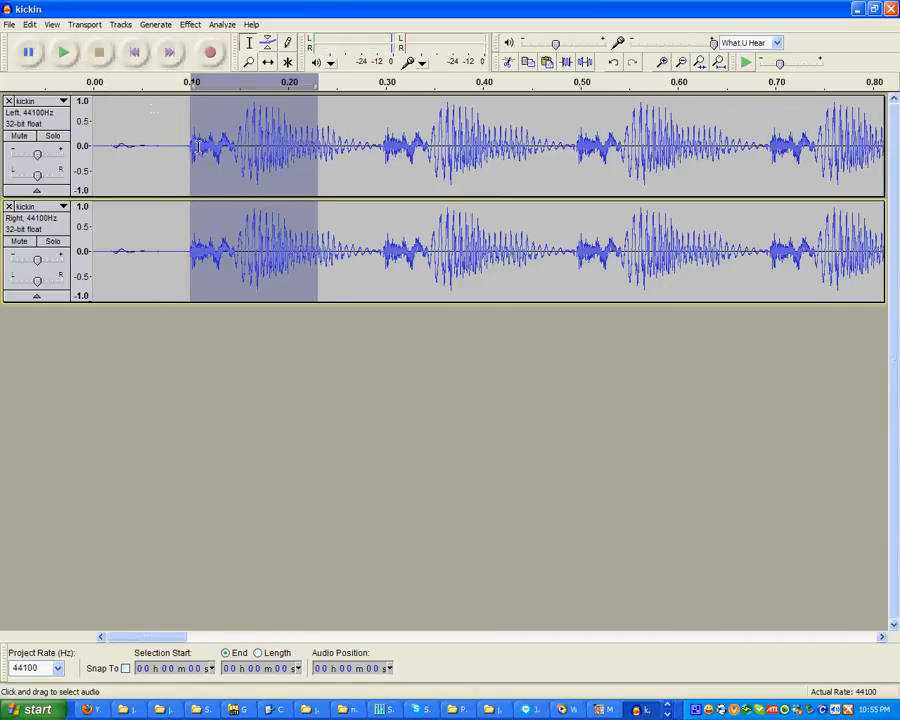
{"action": "left_click", "coordinate": [241, 160]}
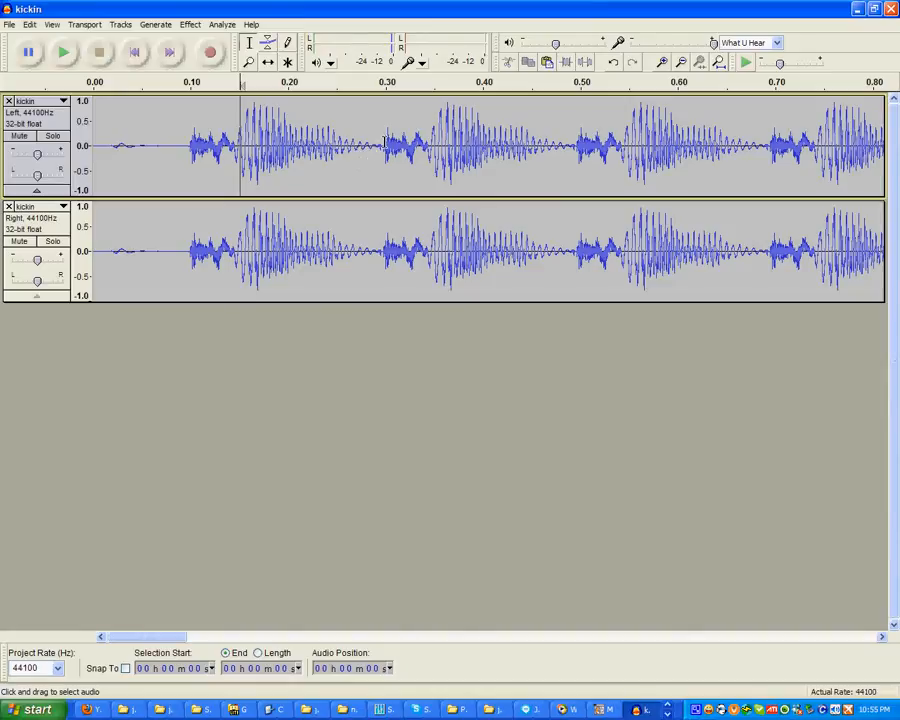
{"action": "left_click", "coordinate": [382, 145]}
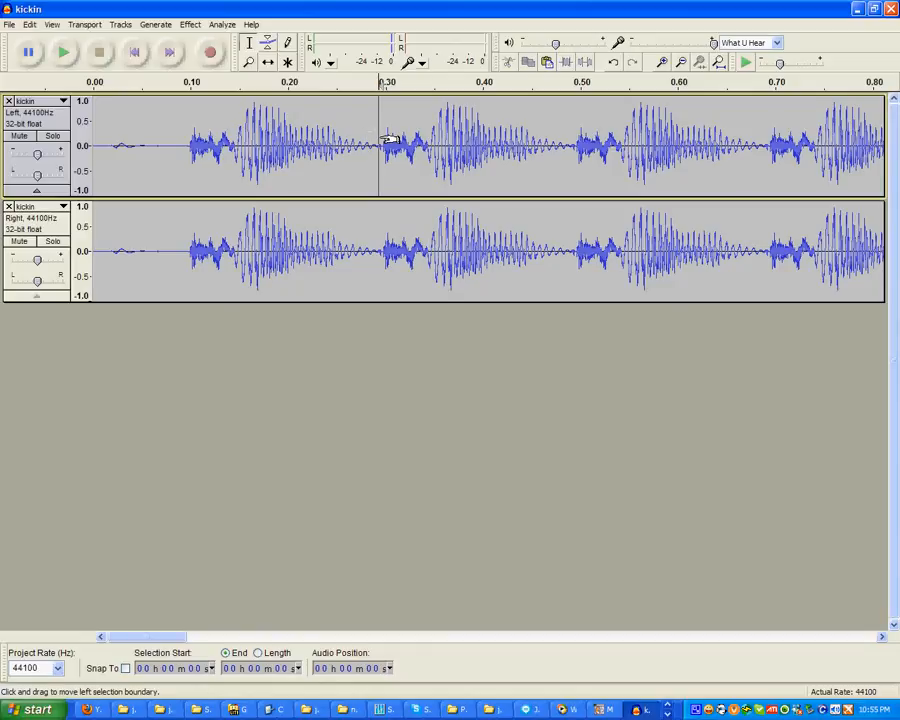
{"action": "left_click_drag", "start_coordinate": [382, 137], "coordinate": [576, 222]}
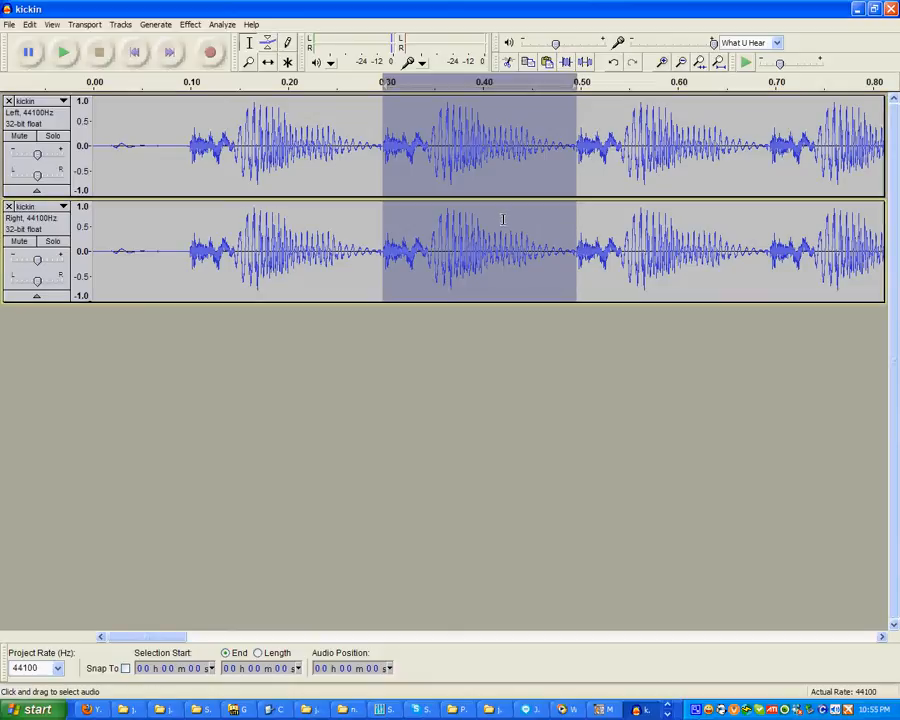
{"action": "left_click", "coordinate": [193, 25]}
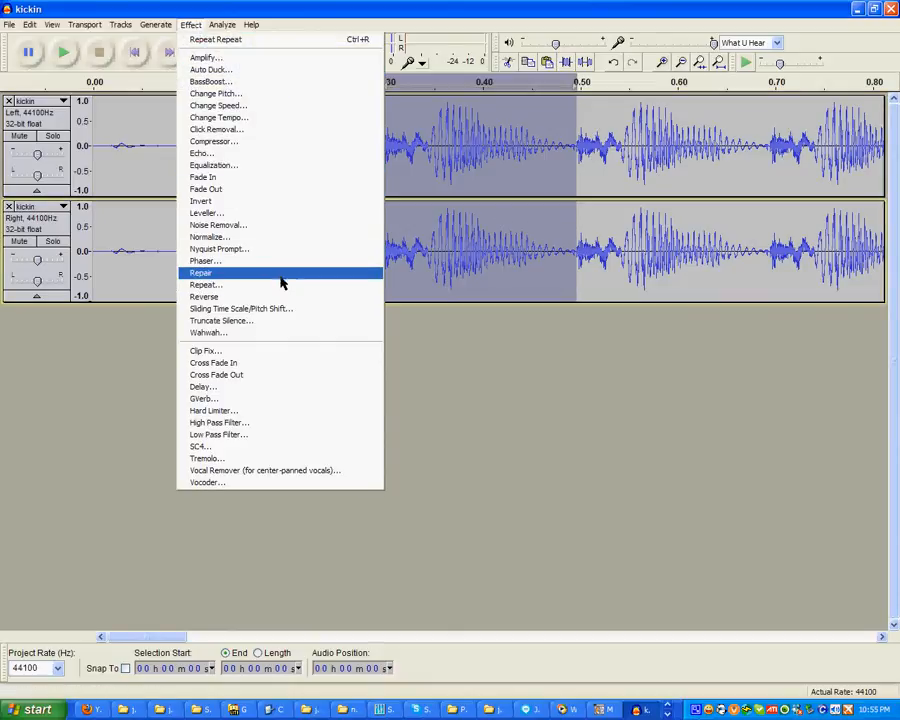
{"action": "left_click", "coordinate": [234, 309]}
{"action": "left_click", "coordinate": [510, 450]}
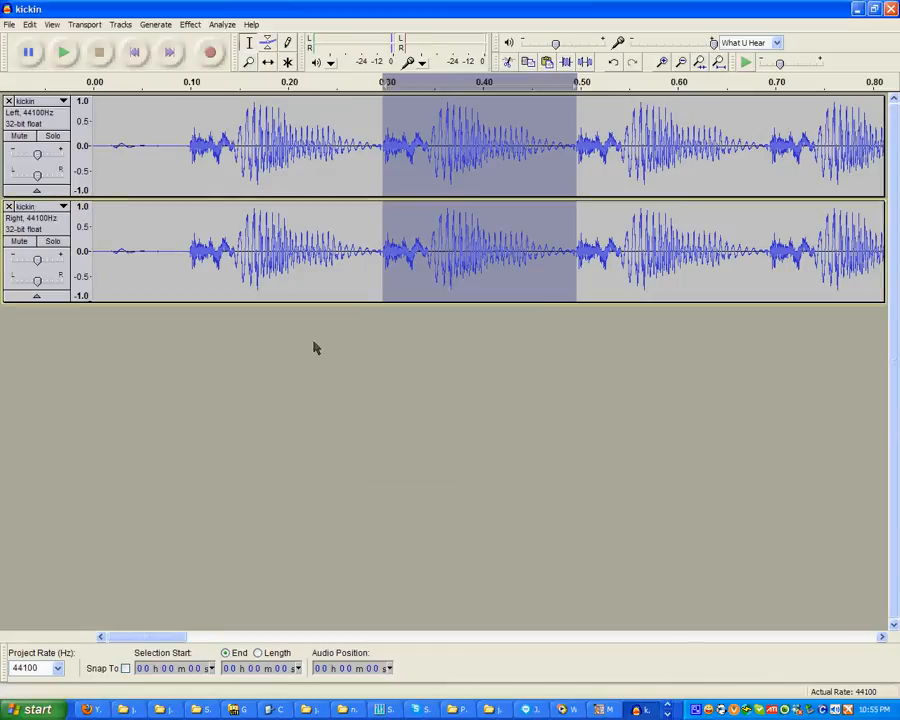
Apply Change Pitch to the selected second syllable copy with a shift of 2 semitones
{"action": "left_click", "coordinate": [190, 24]}
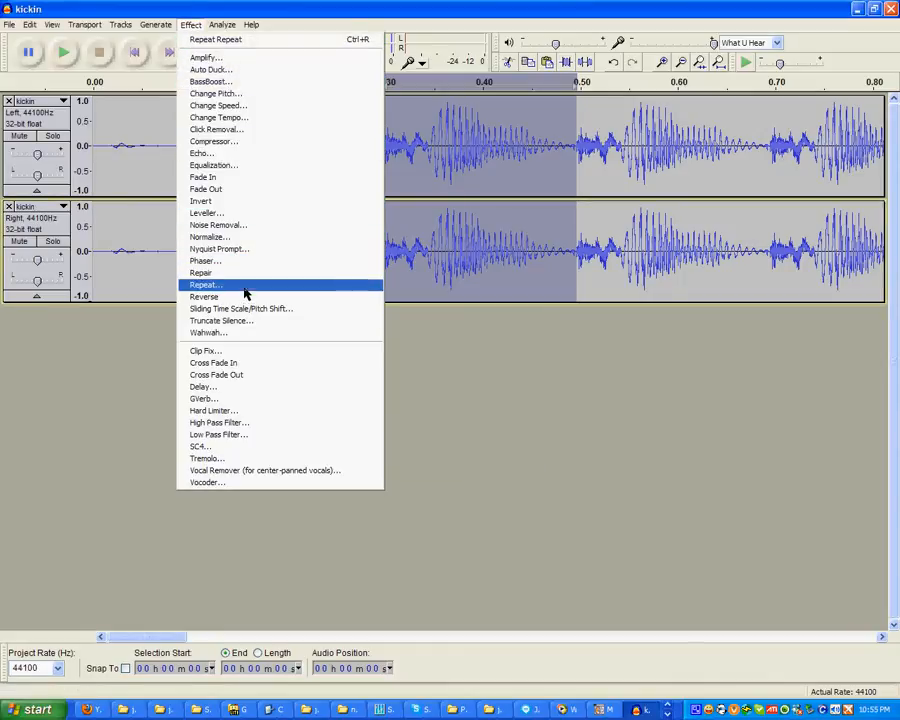
{"action": "left_click", "coordinate": [240, 93]}
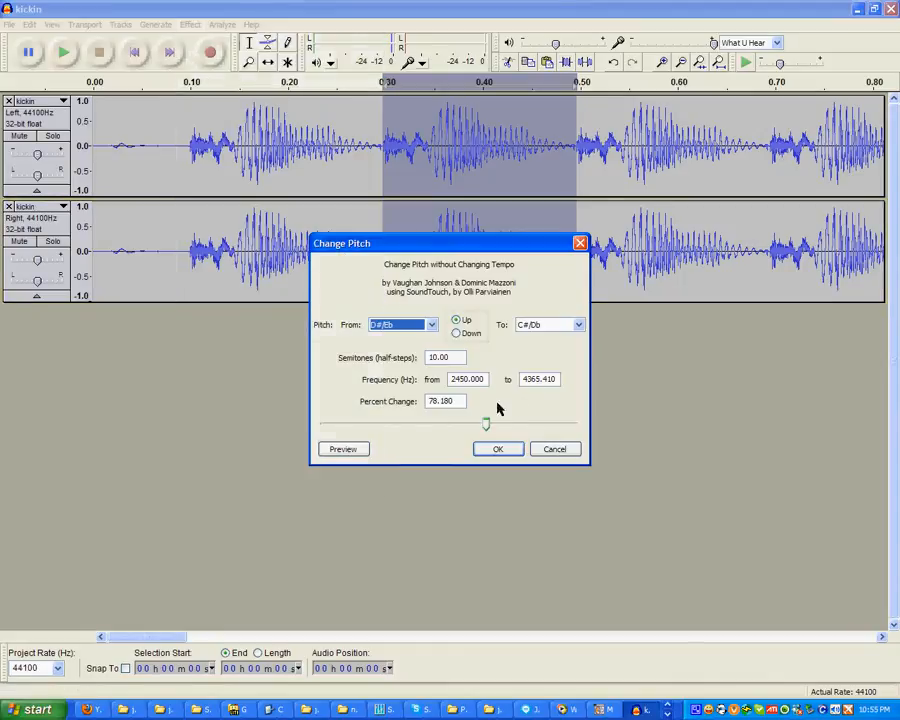
{"action": "left_click_drag", "start_coordinate": [455, 359], "coordinate": [379, 367]}
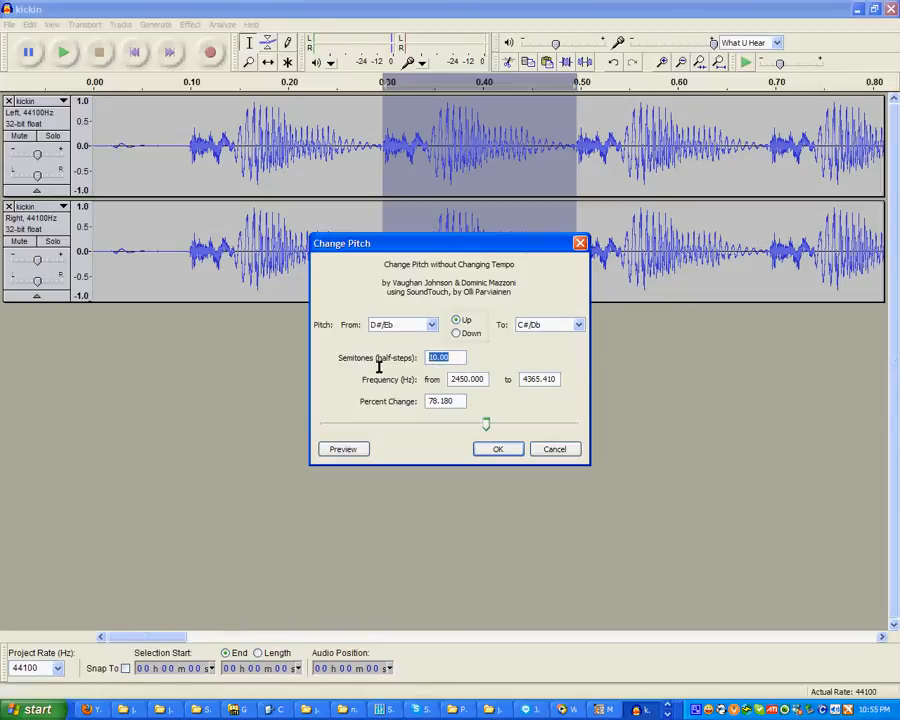
{"action": "type", "text": "2"}
{"action": "left_click", "coordinate": [497, 449]}
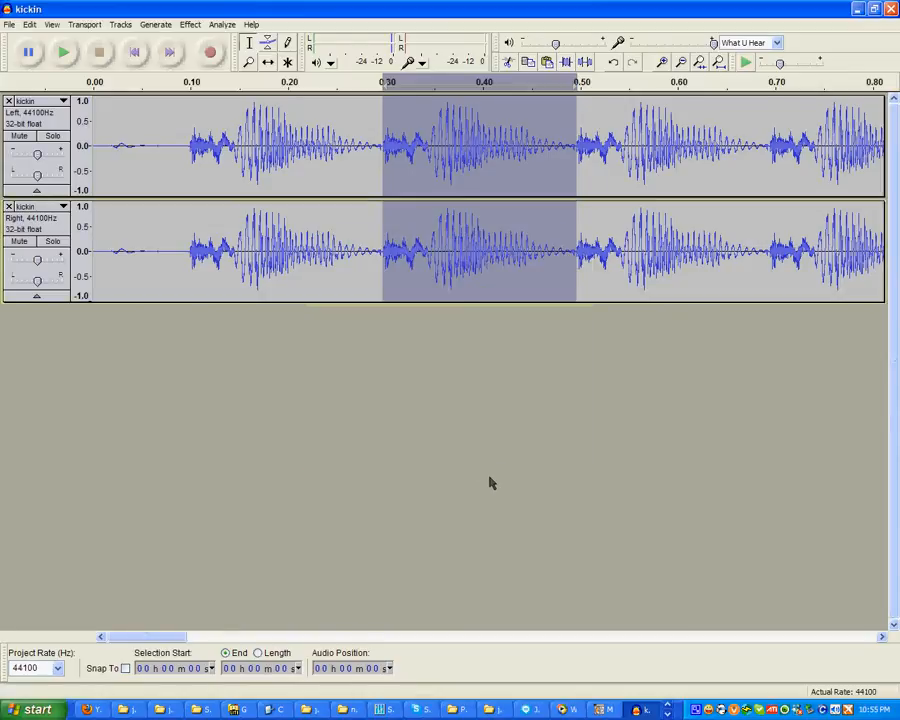
Select the third syllable copy in both tracks, from about 0.42 to 0.62 s, and raise its pitch by 4 semitones
{"action": "left_click", "coordinate": [534, 185]}
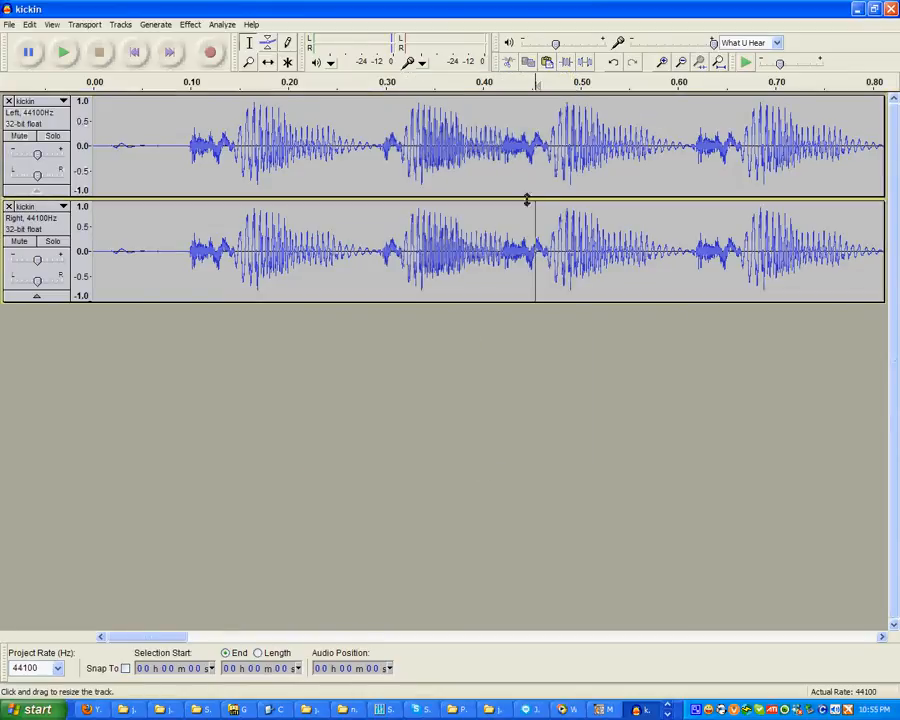
{"action": "left_click", "coordinate": [503, 156]}
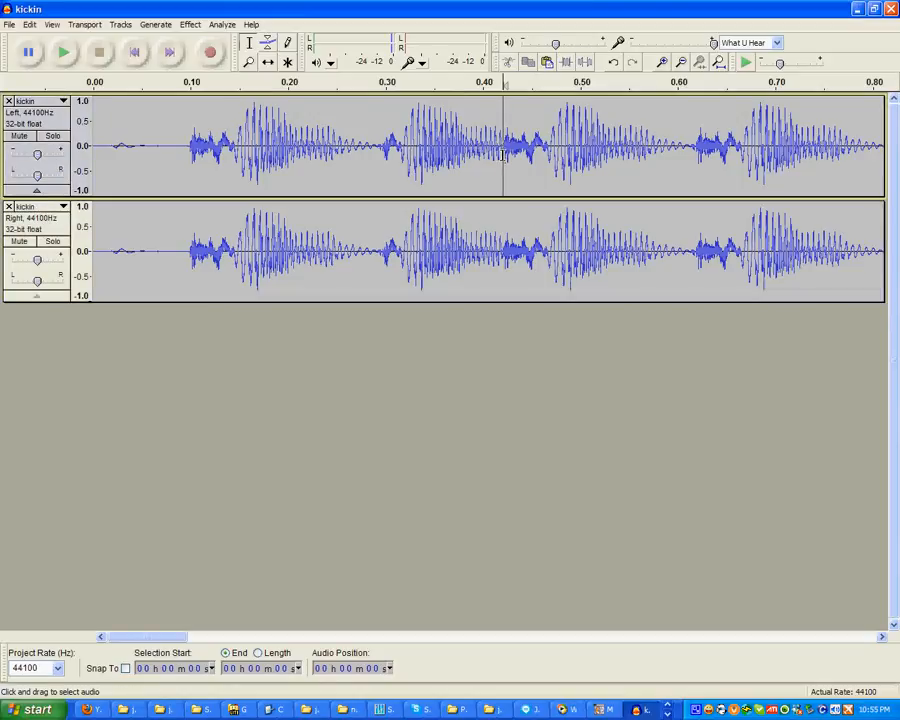
{"action": "left_click_drag", "start_coordinate": [503, 156], "coordinate": [696, 225]}
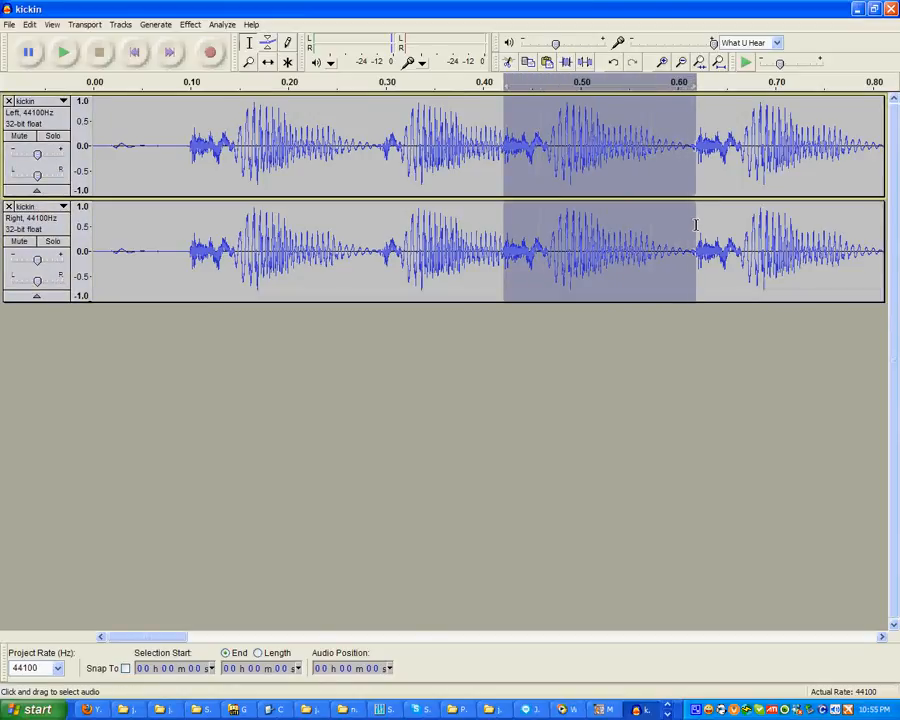
{"action": "left_click", "coordinate": [184, 25]}
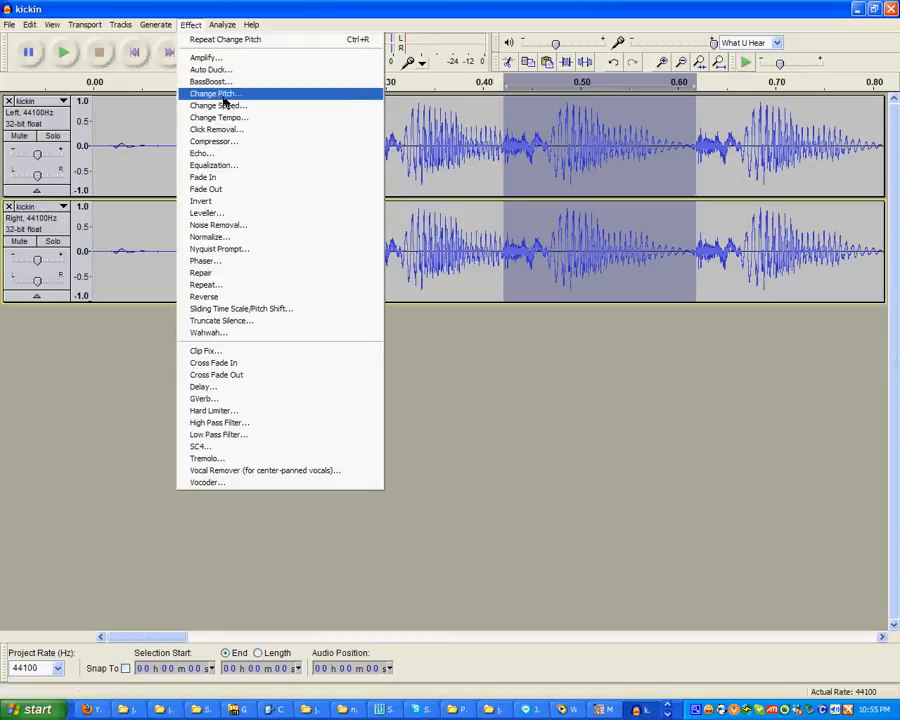
{"action": "left_click", "coordinate": [224, 96]}
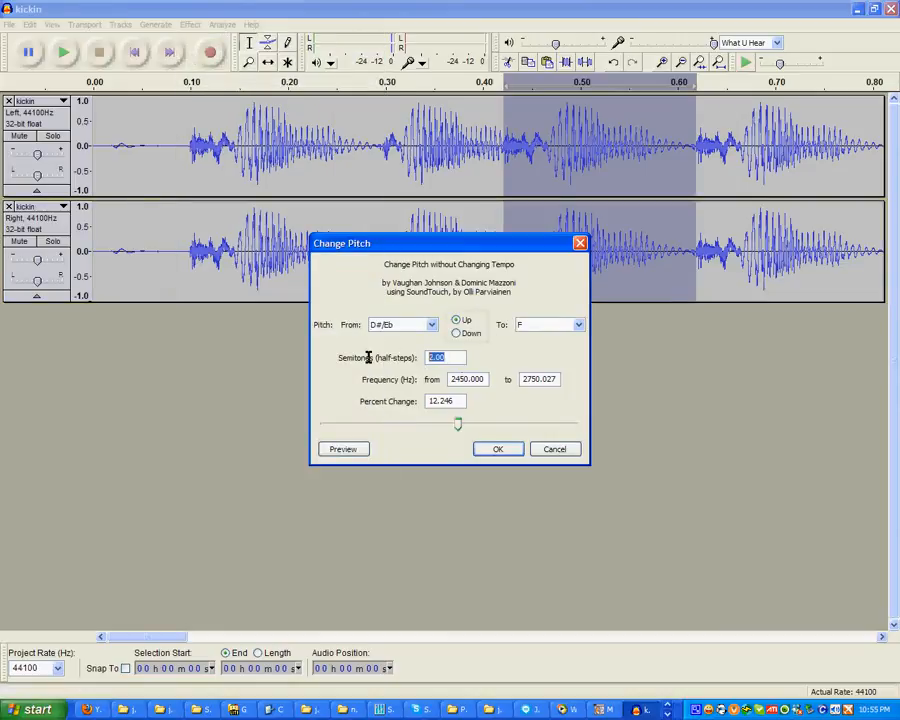
{"action": "type", "text": "4"}
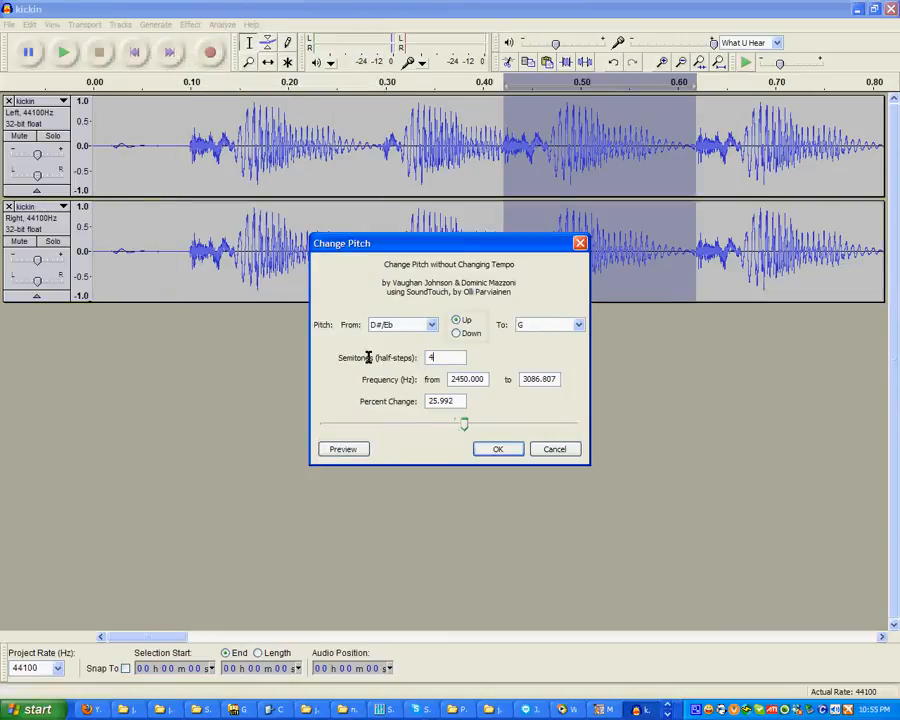
{"action": "left_click", "coordinate": [497, 449]}
Listen to the pitch-shifted stutter from about 0.03 s, stop playback, and view the repeated syllables over a wider time range
{"action": "left_click", "coordinate": [119, 160]}
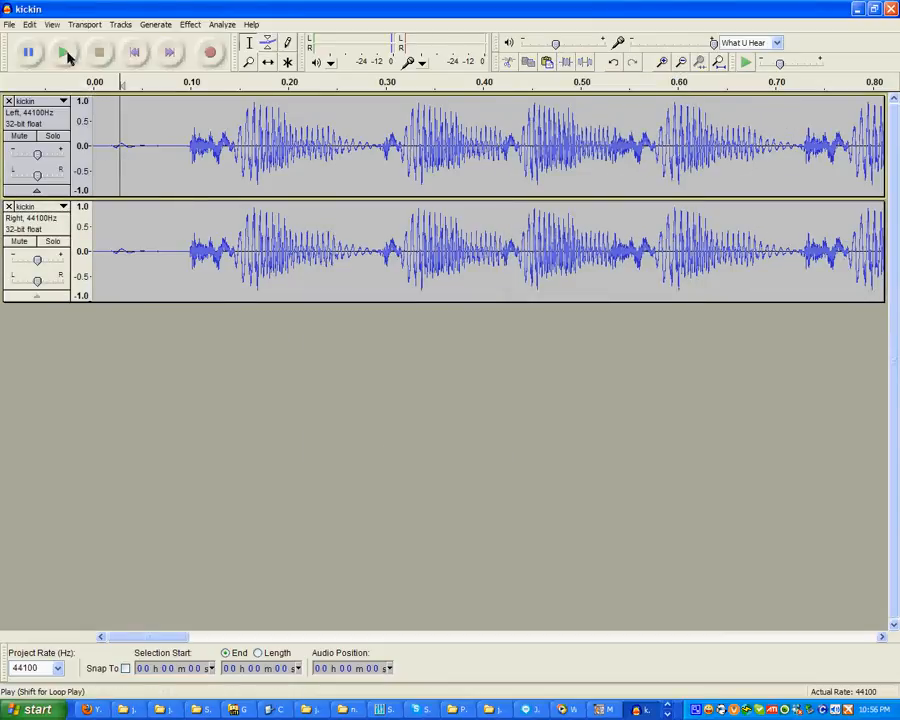
{"action": "left_click", "coordinate": [63, 52]}
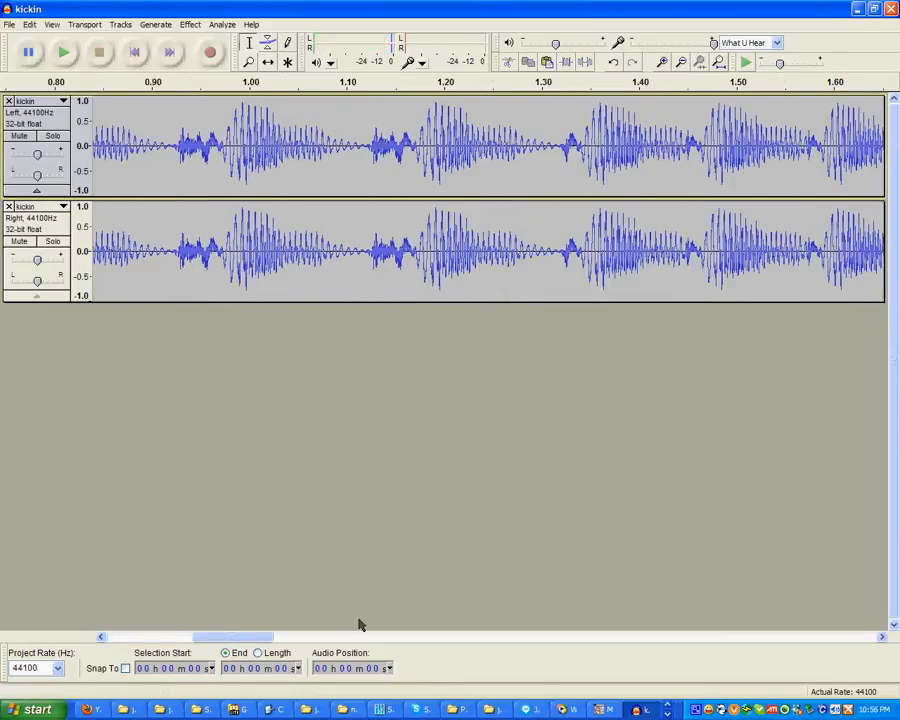
{"action": "left_click_drag", "start_coordinate": [250, 638], "coordinate": [180, 637]}
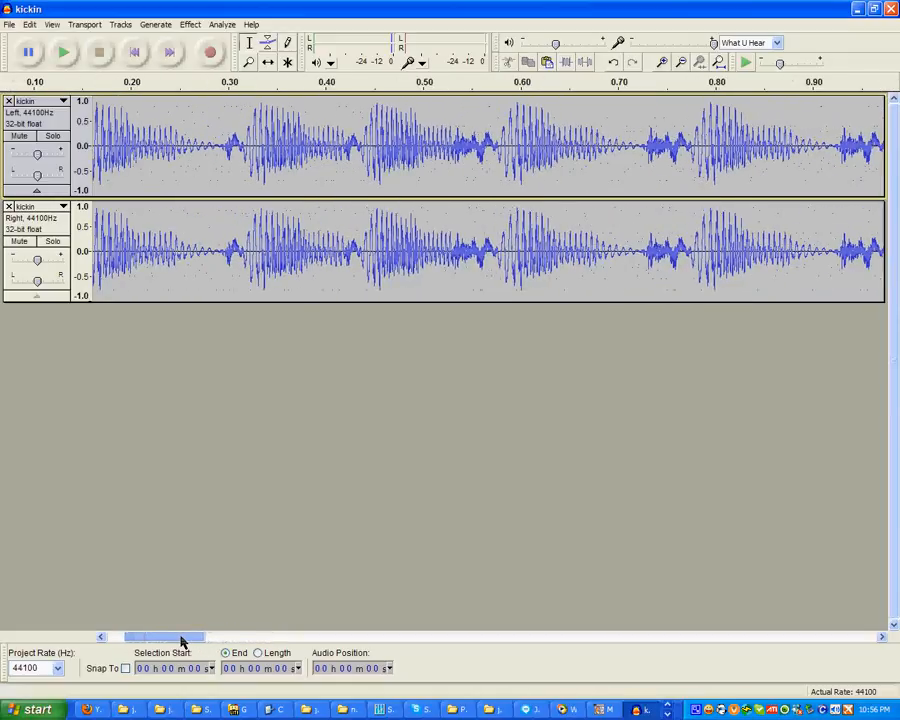
{"action": "left_click", "coordinate": [268, 62]}
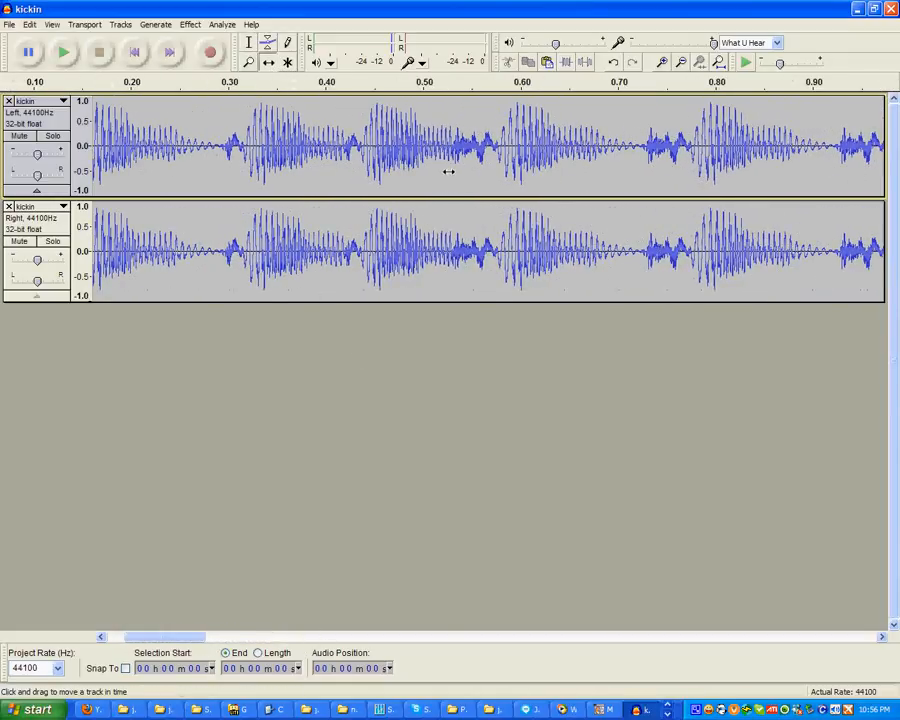
{"action": "left_click", "coordinate": [62, 51]}
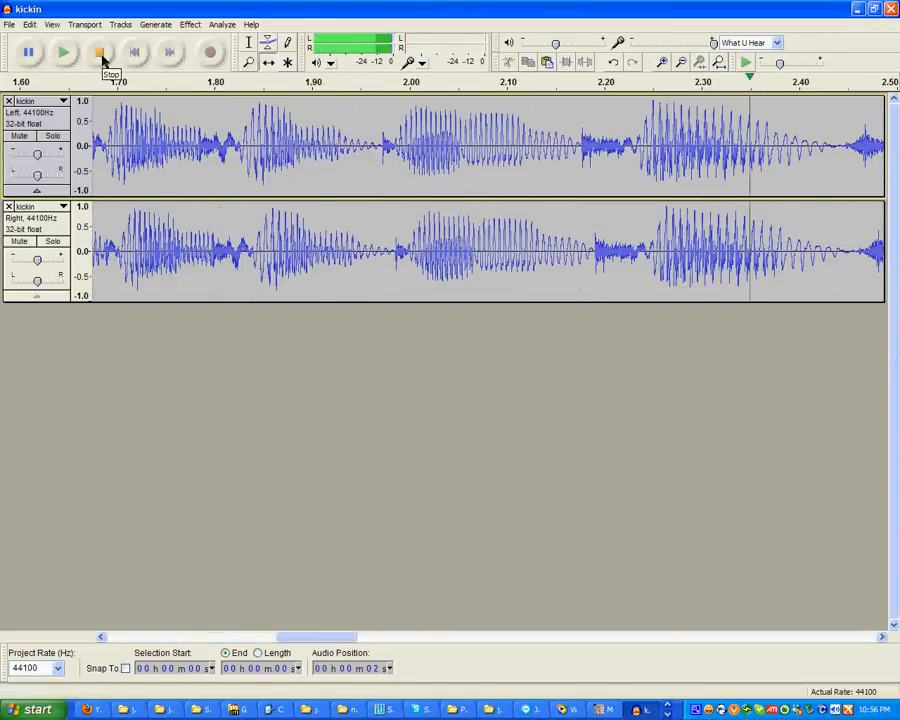
{"action": "left_click", "coordinate": [101, 56]}
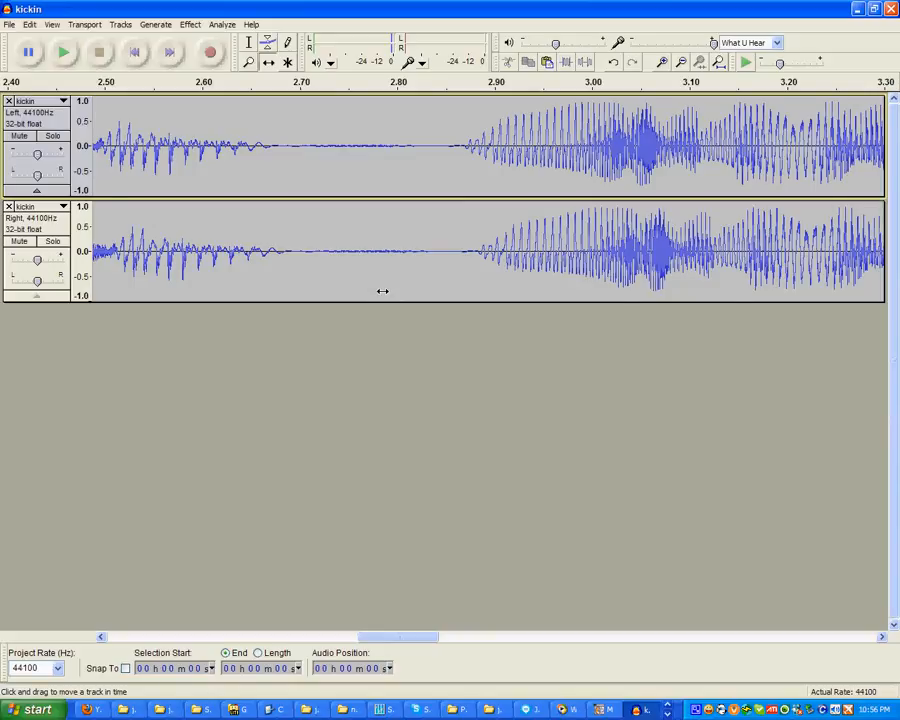
{"action": "left_click_drag", "start_coordinate": [400, 637], "coordinate": [308, 637]}
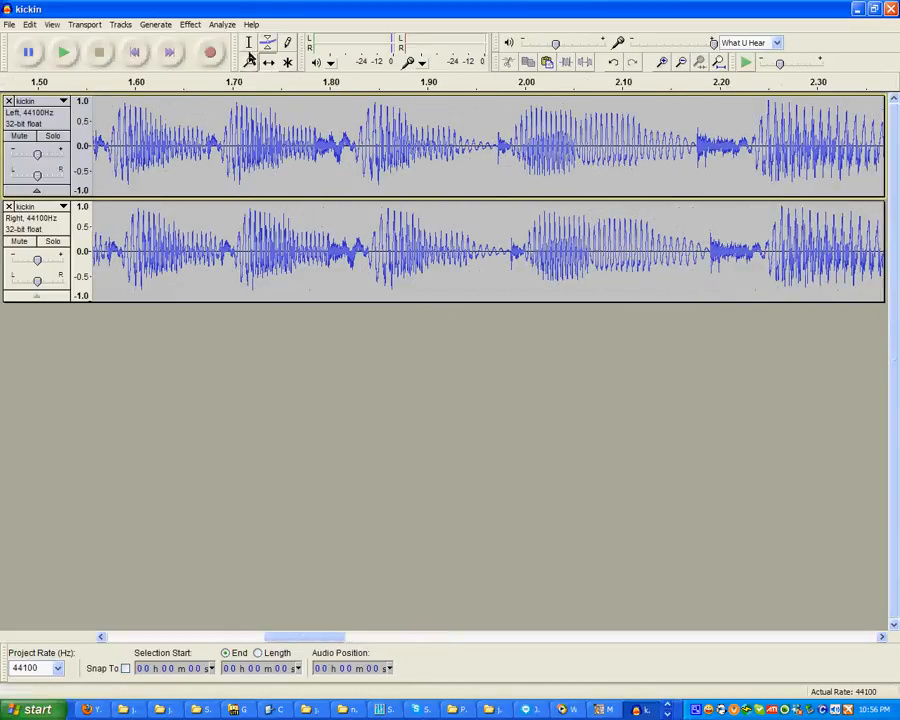
{"action": "left_click", "coordinate": [249, 61]}
{"action": "left_click", "coordinate": [291, 189]}
{"action": "right_click", "coordinate": [291, 189]}
{"action": "right_click", "coordinate": [291, 190]}
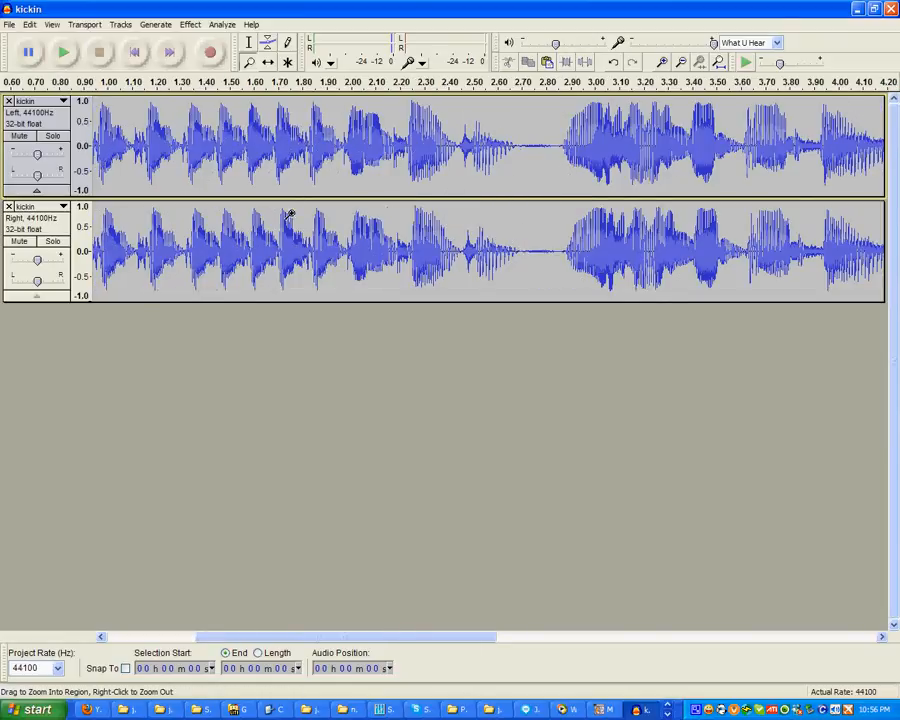
Open the folder containing kickin.mp3, play the file in Windows Media Player for comparison, and stop it
{"action": "left_click", "coordinate": [314, 709]}
{"action": "left_click", "coordinate": [312, 709]}
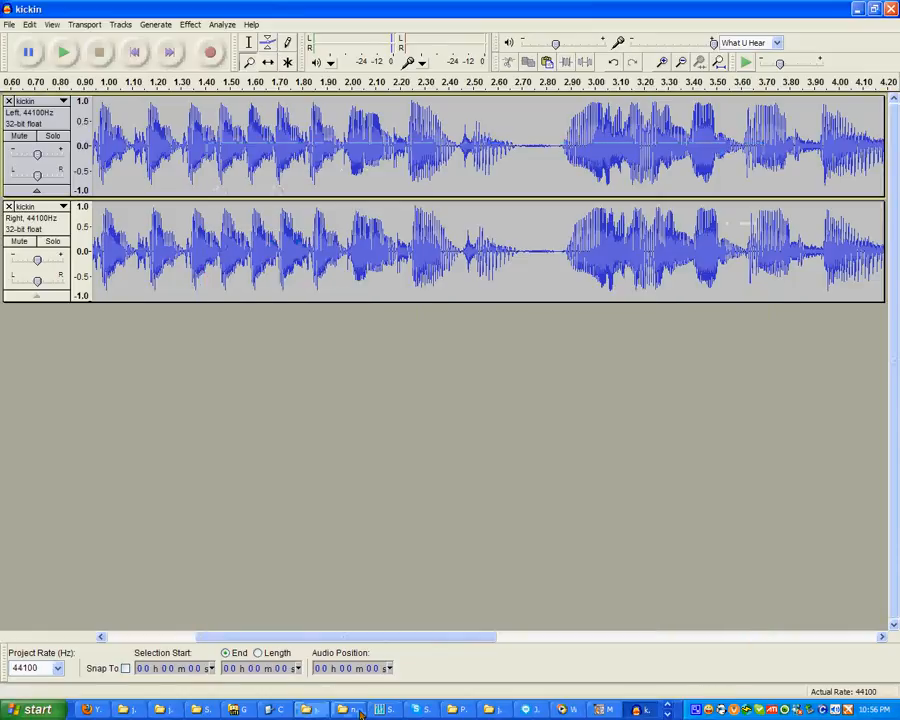
{"action": "left_click", "coordinate": [493, 710]}
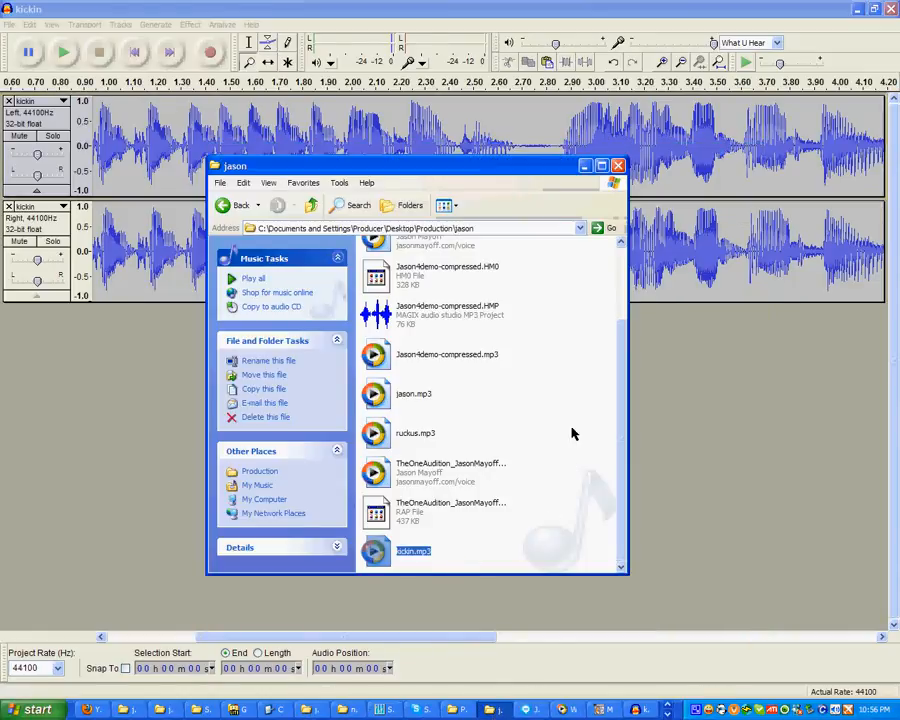
{"action": "double_click", "coordinate": [378, 556]}
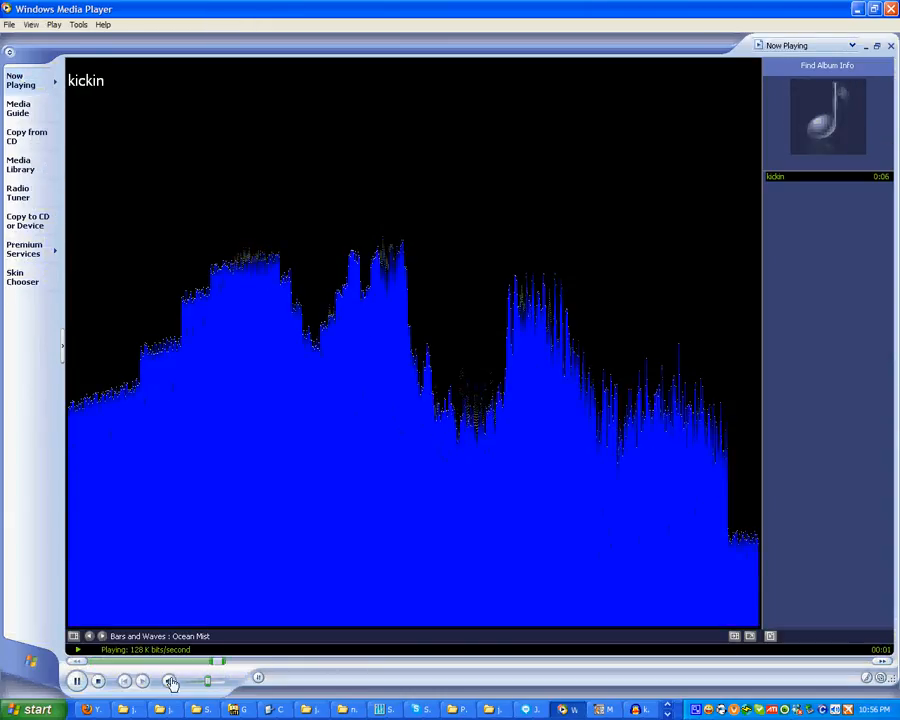
{"action": "left_click", "coordinate": [98, 681]}
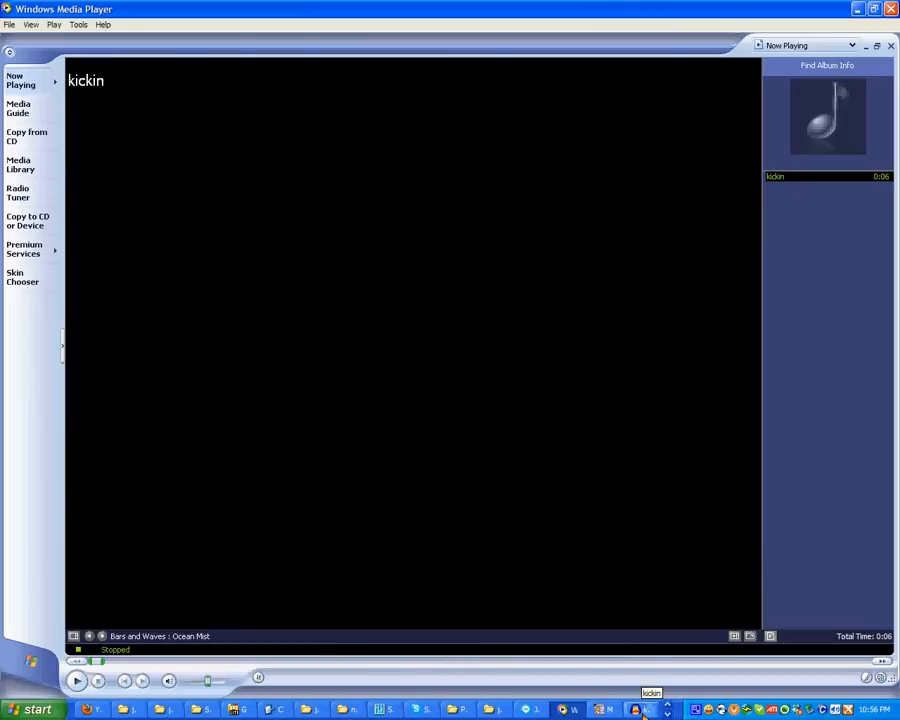
Switch back to Audacity, replace both edited kickin tracks with a fresh import of kickin.mp3, and play it
{"action": "left_click", "coordinate": [640, 709]}
{"action": "left_click", "coordinate": [8, 101]}
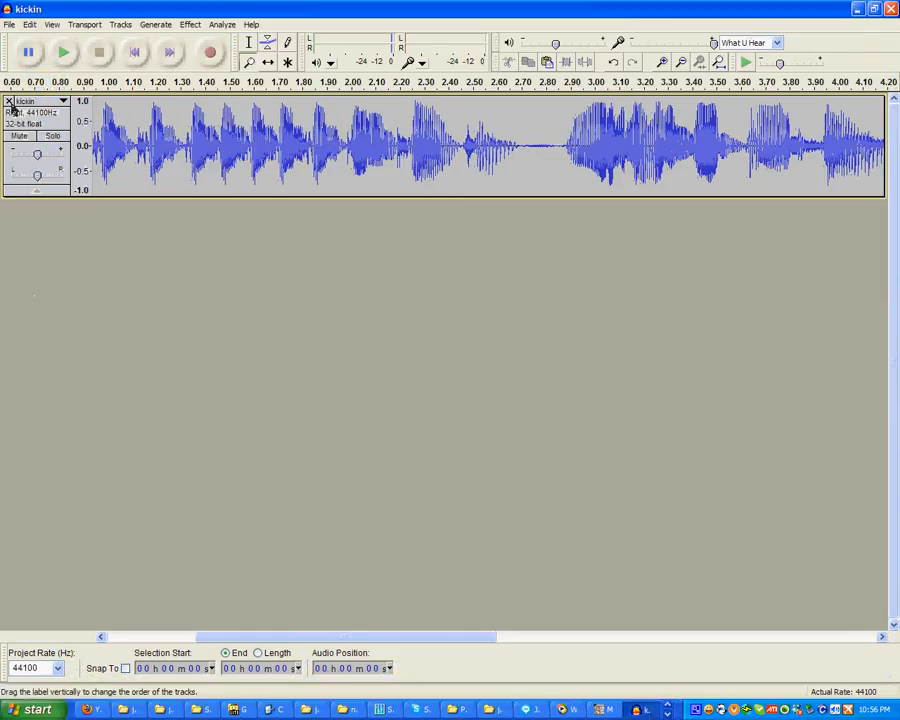
{"action": "left_click", "coordinate": [8, 101]}
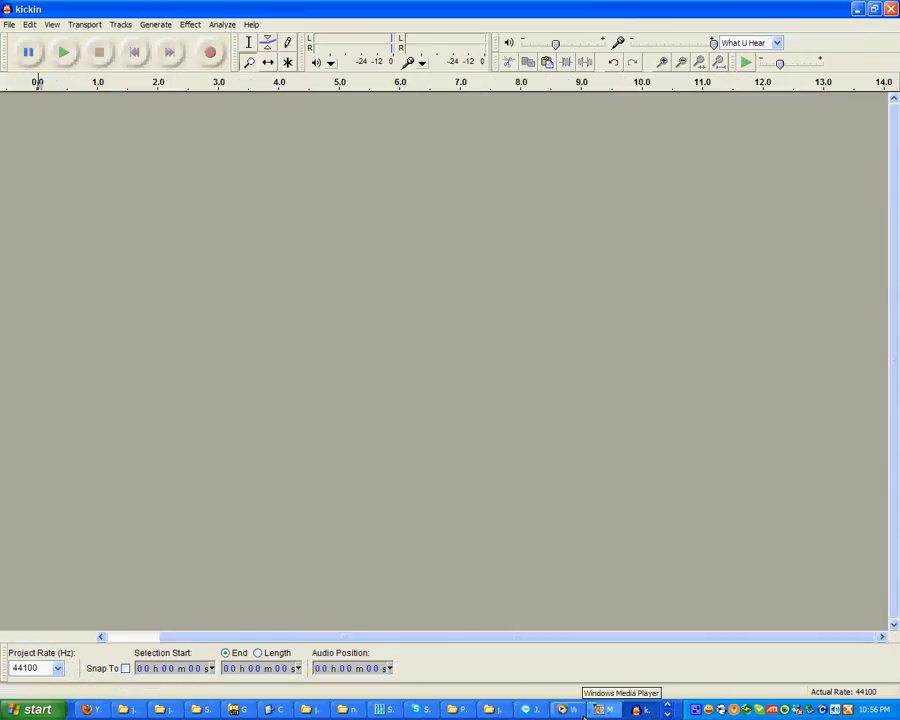
{"action": "left_click", "coordinate": [490, 709]}
{"action": "left_click_drag", "start_coordinate": [392, 560], "coordinate": [191, 476]}
{"action": "left_click", "coordinate": [585, 166]}
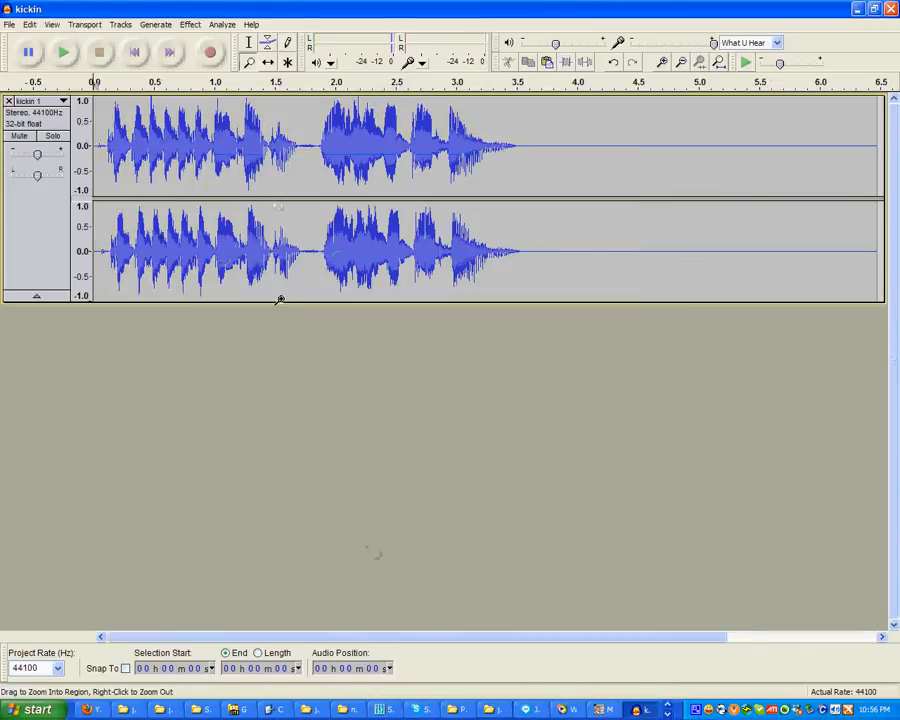
{"action": "left_click", "coordinate": [63, 53]}
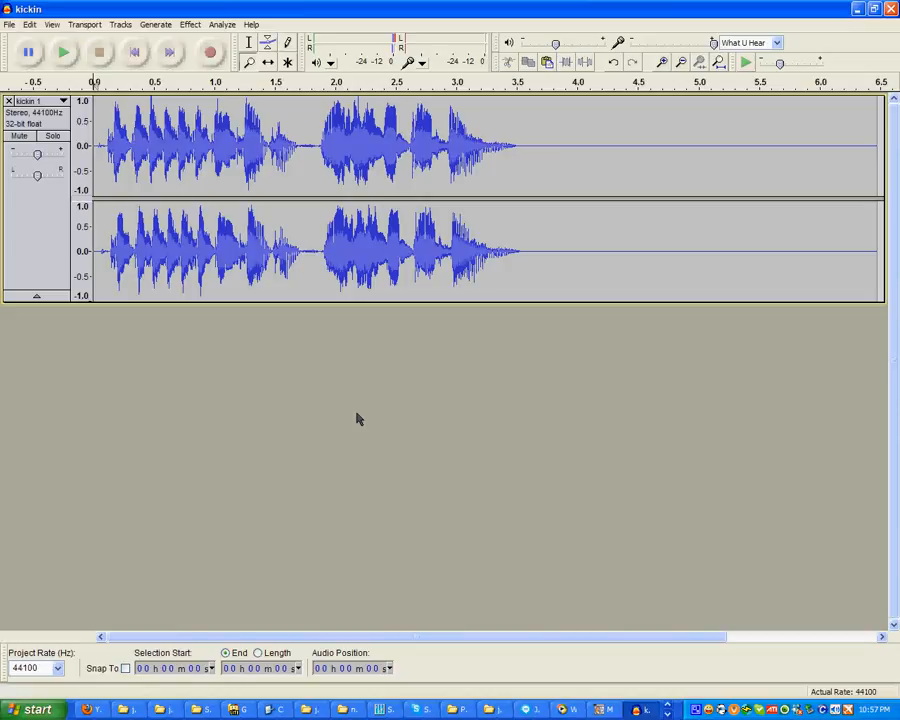
{"action": "left_click", "coordinate": [190, 24]}
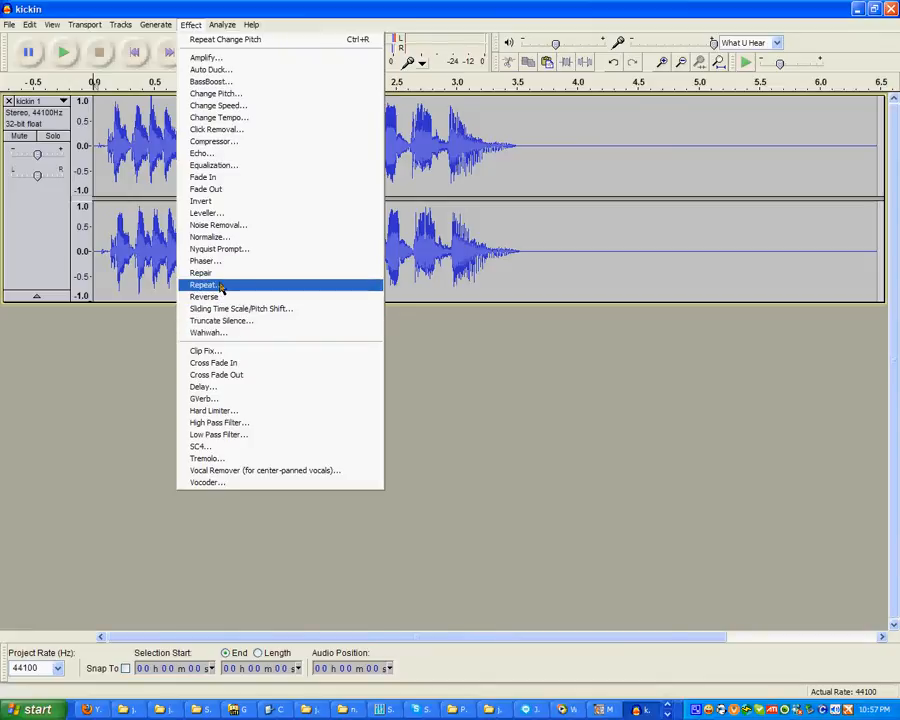
{"action": "left_click", "coordinate": [463, 405]}
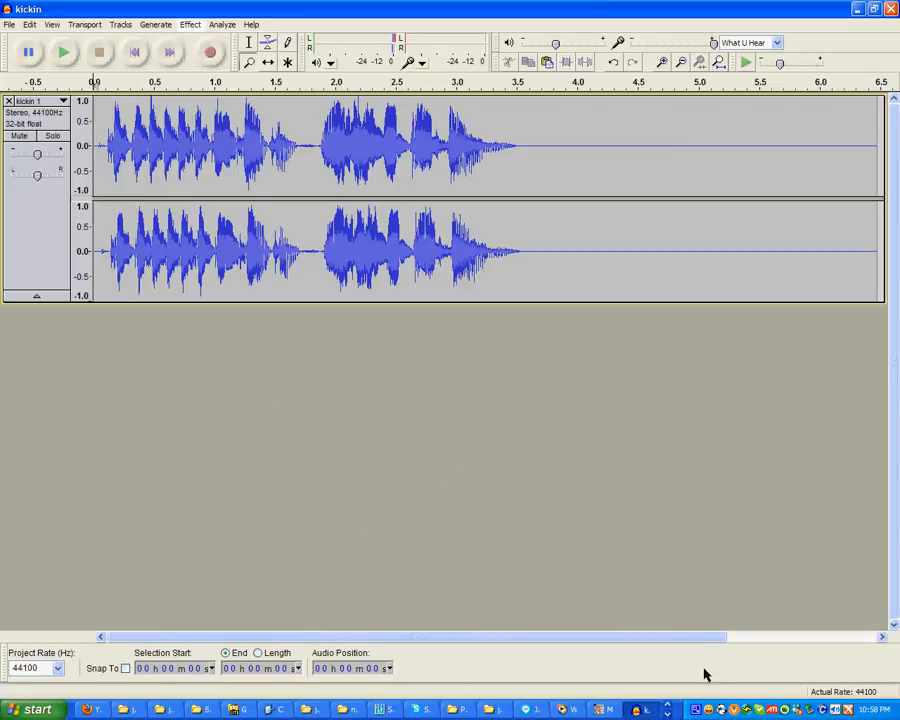
{"action": "right_click", "coordinate": [706, 709]}
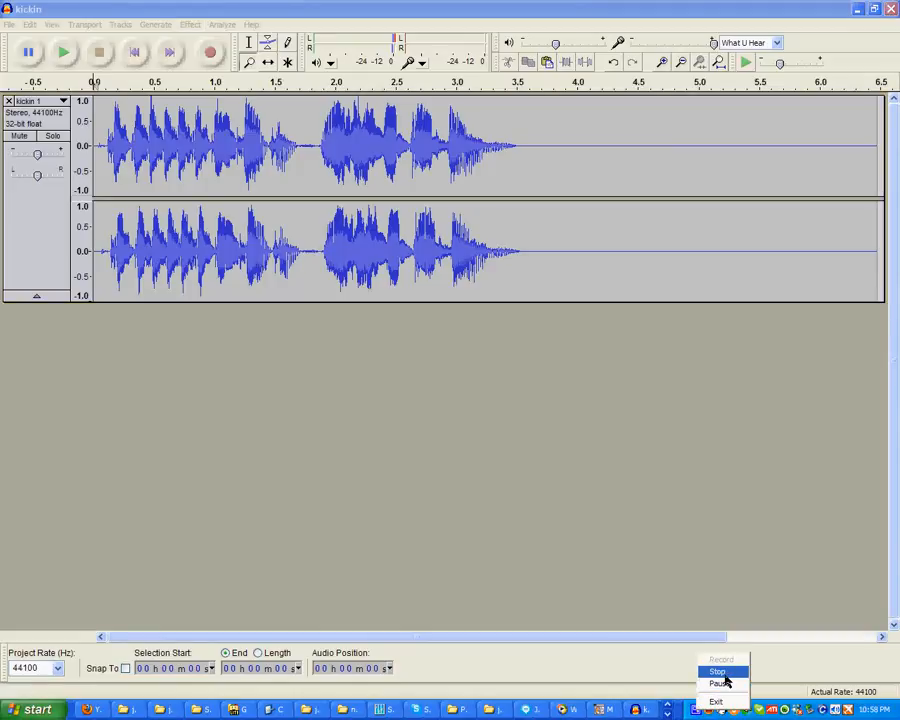